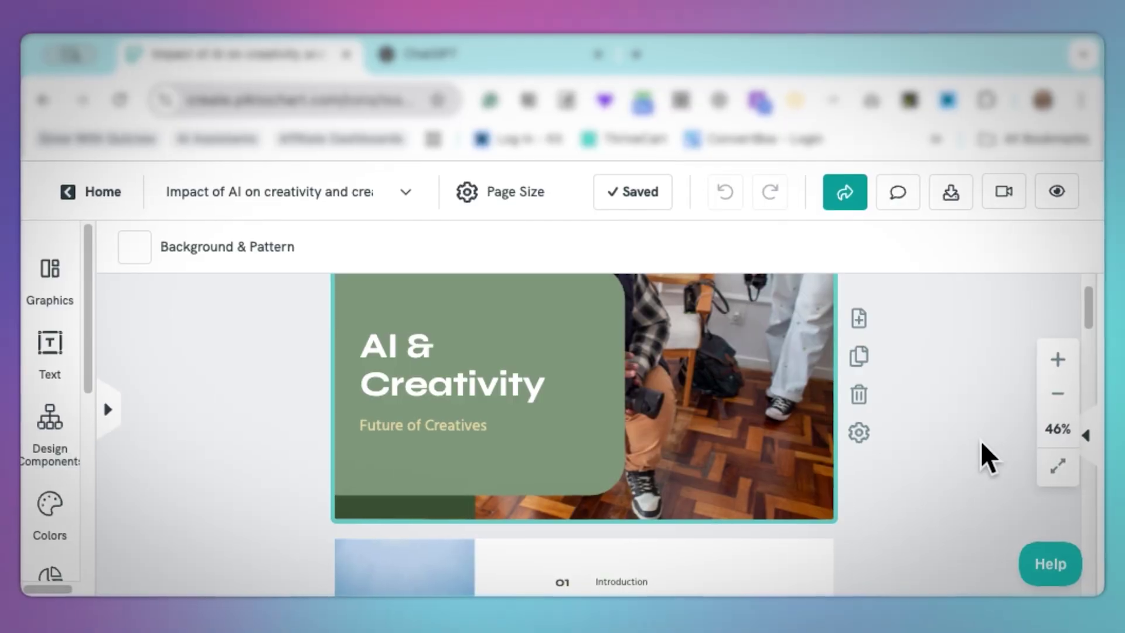
Step: Preview the finished deck, hiding the text styles panel to widen the canvas
scroll(750, 416, "down", 5)
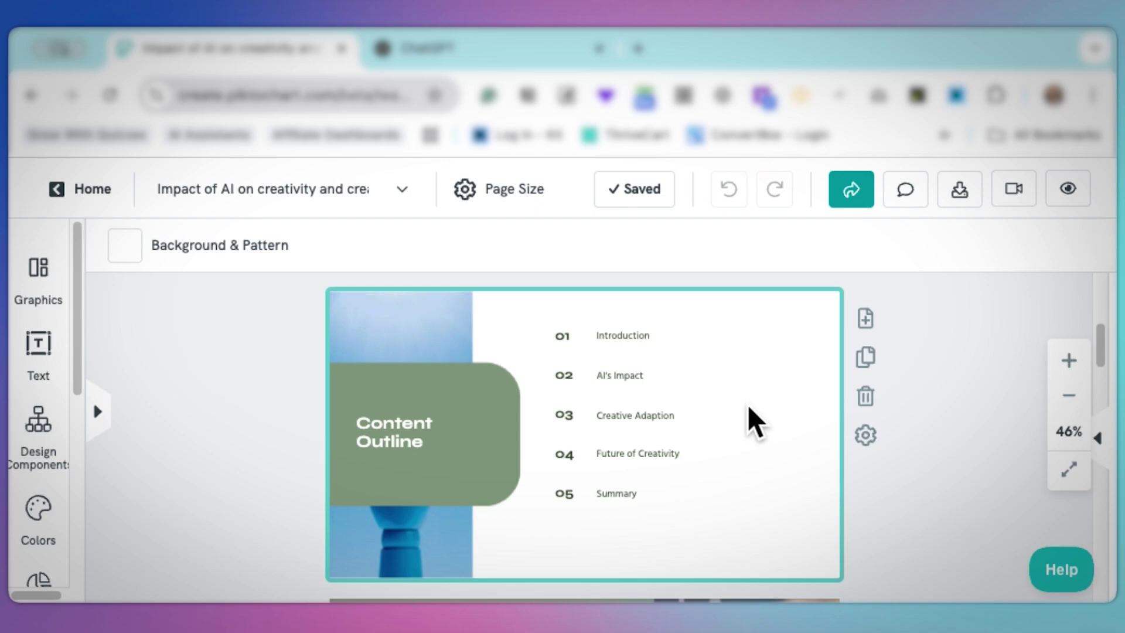
scroll(753, 410, "down", 5)
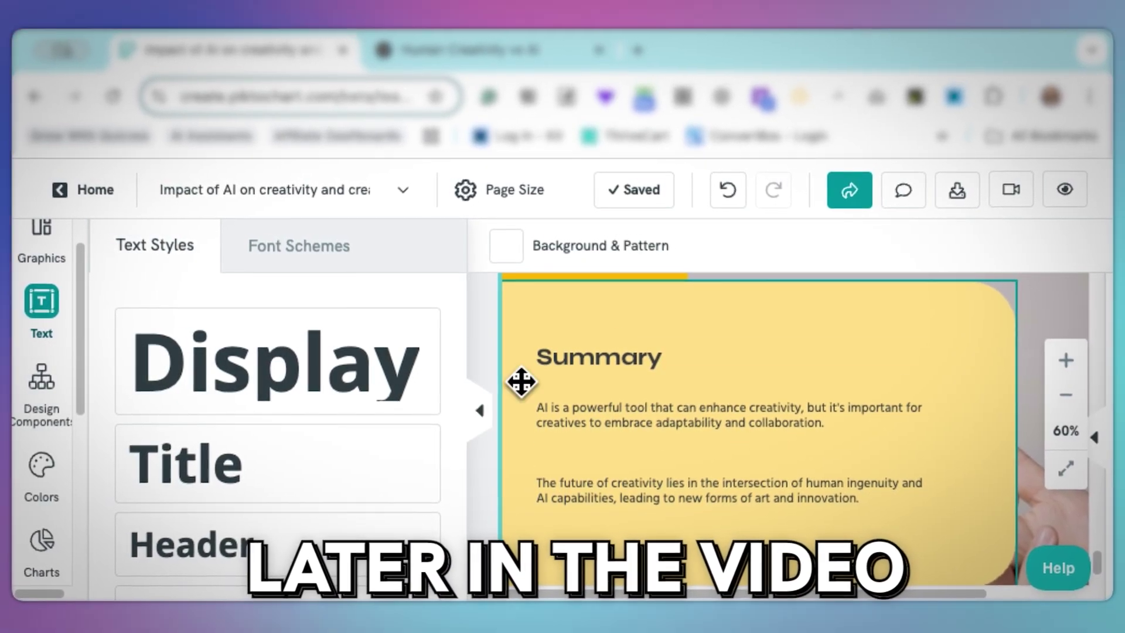
left_click(478, 412)
scroll(798, 406, "up", 10)
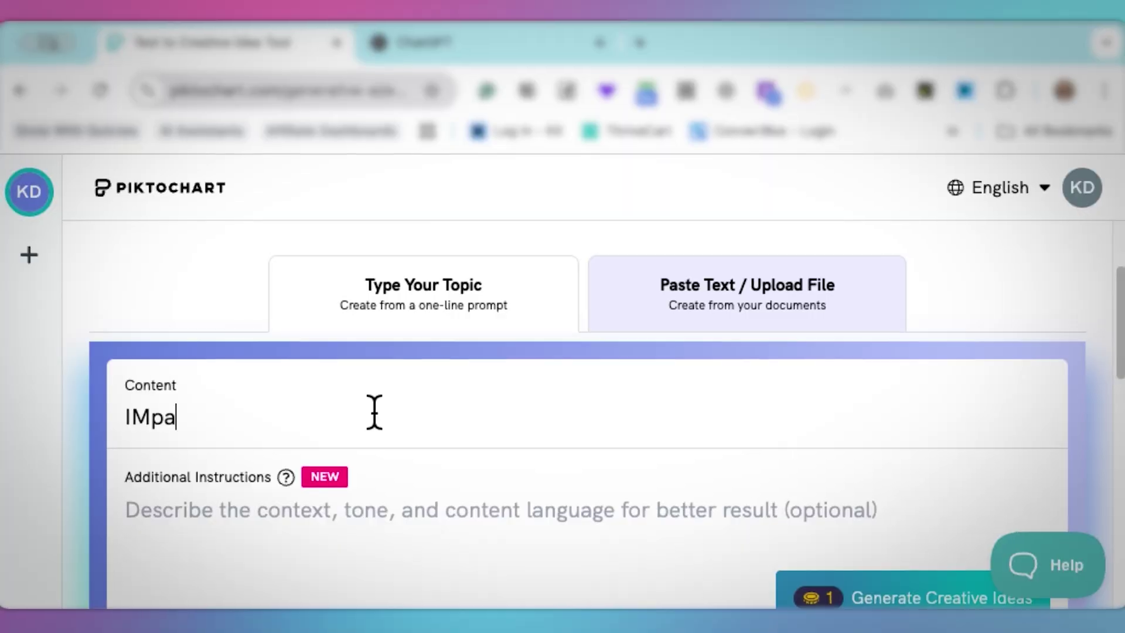
Step: Correct the topic to read 'Impact of AI on creativity' and scroll down the page
key("BackSpace")
key("BackSpace")
key("BackSpace")
type("mpact of AI on creativity")
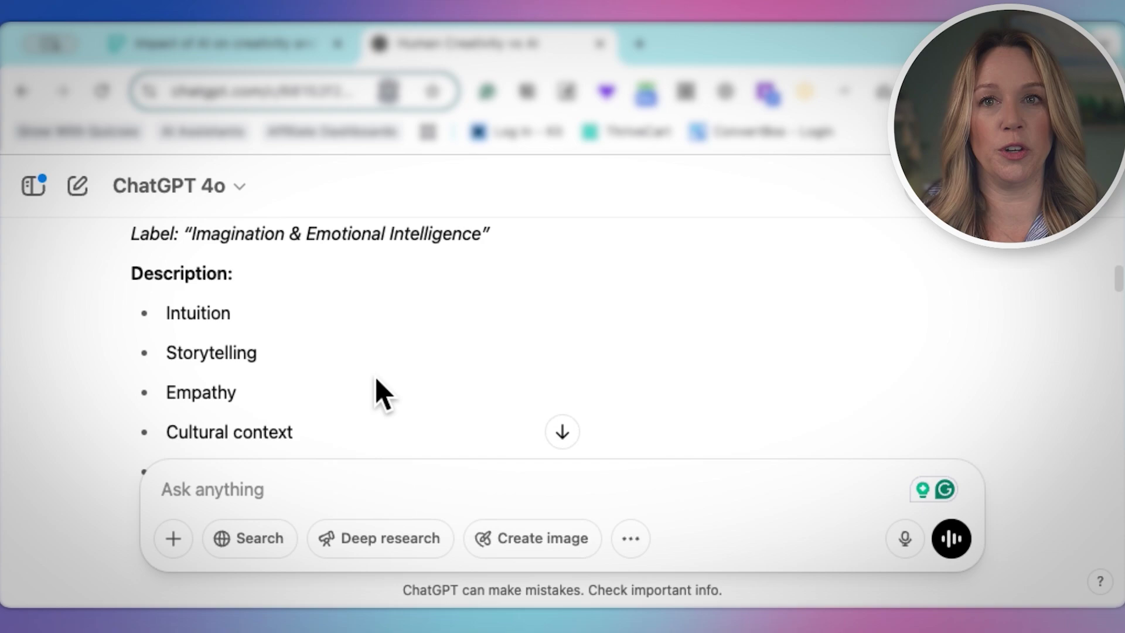
scroll(377, 376, "down", 8)
scroll(381, 387, "down", 4)
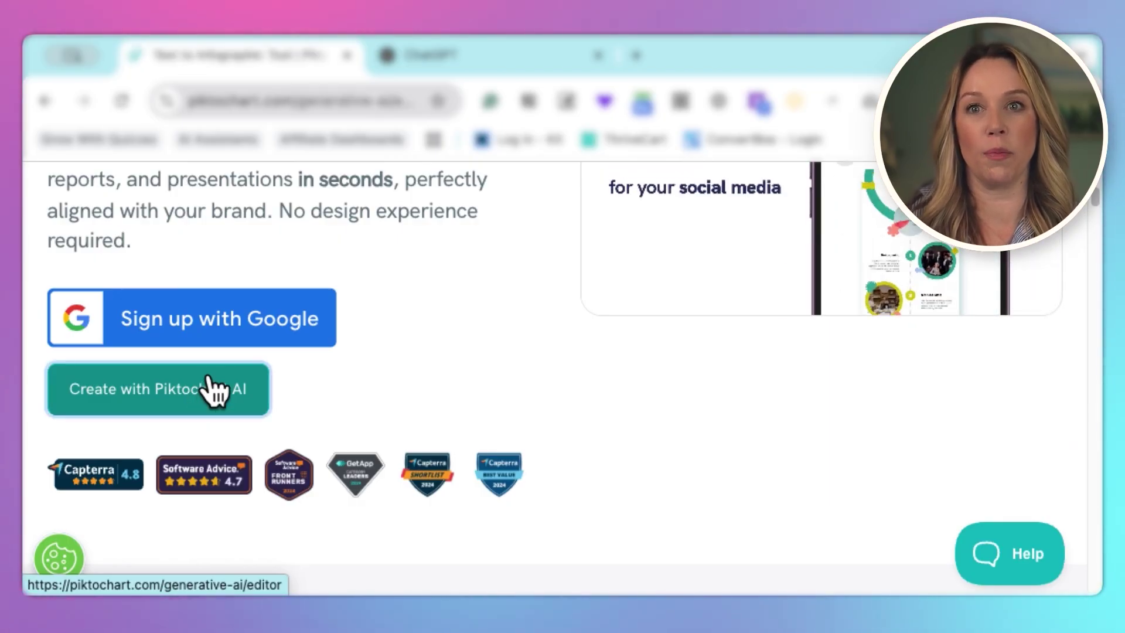
Step: Set the AI generator to Presentation, Creative Idea (16:9 wide), and focus the Content field
scroll(534, 369, "down", 5)
left_click(535, 364)
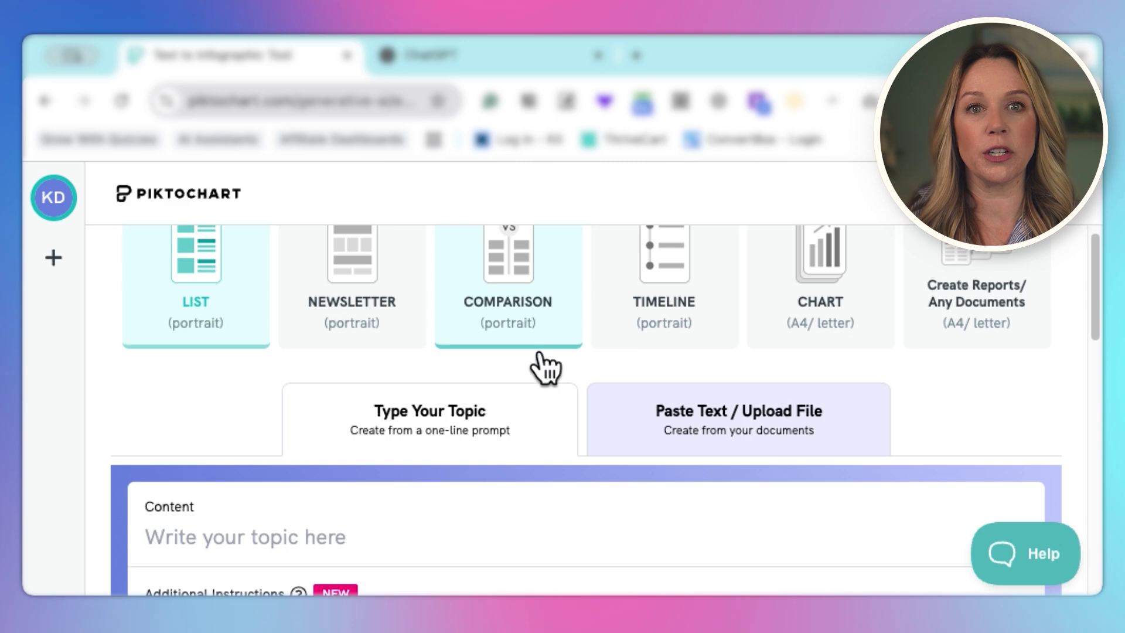
scroll(538, 365, "up", 5)
left_click(746, 423)
scroll(739, 422, "down", 4)
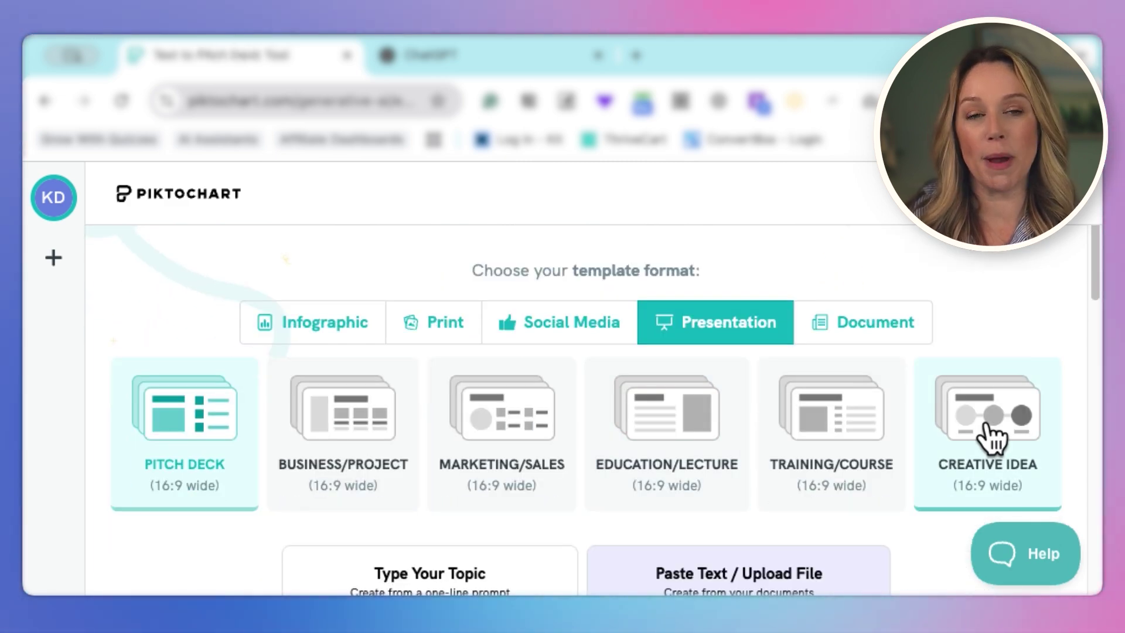
scroll(653, 482, "down", 5)
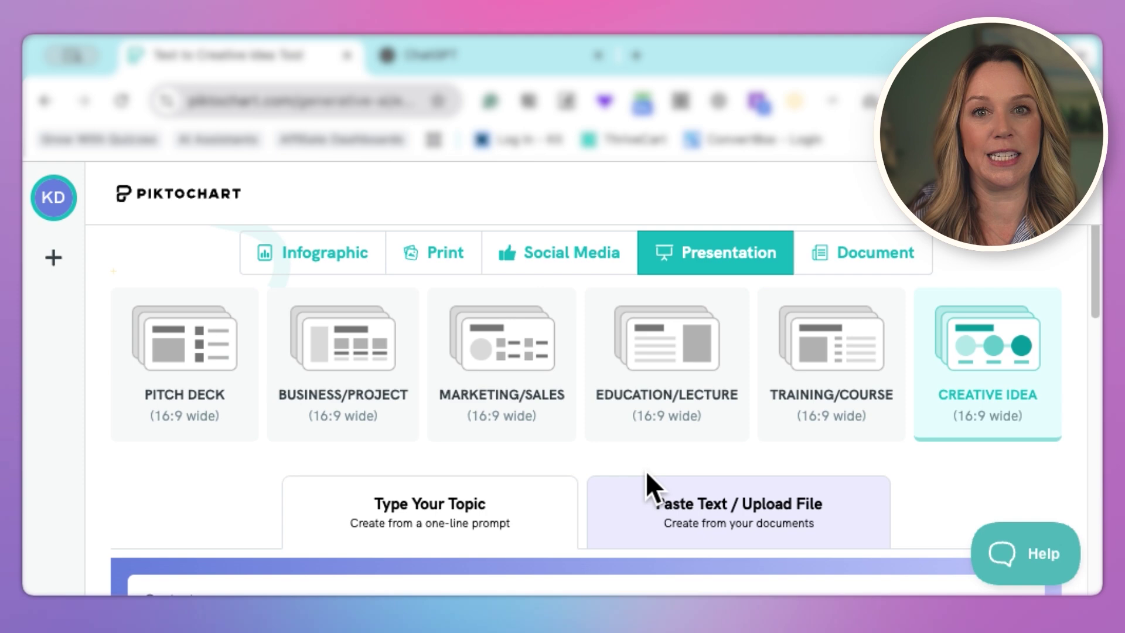
scroll(645, 470, "down", 3)
left_click(383, 407)
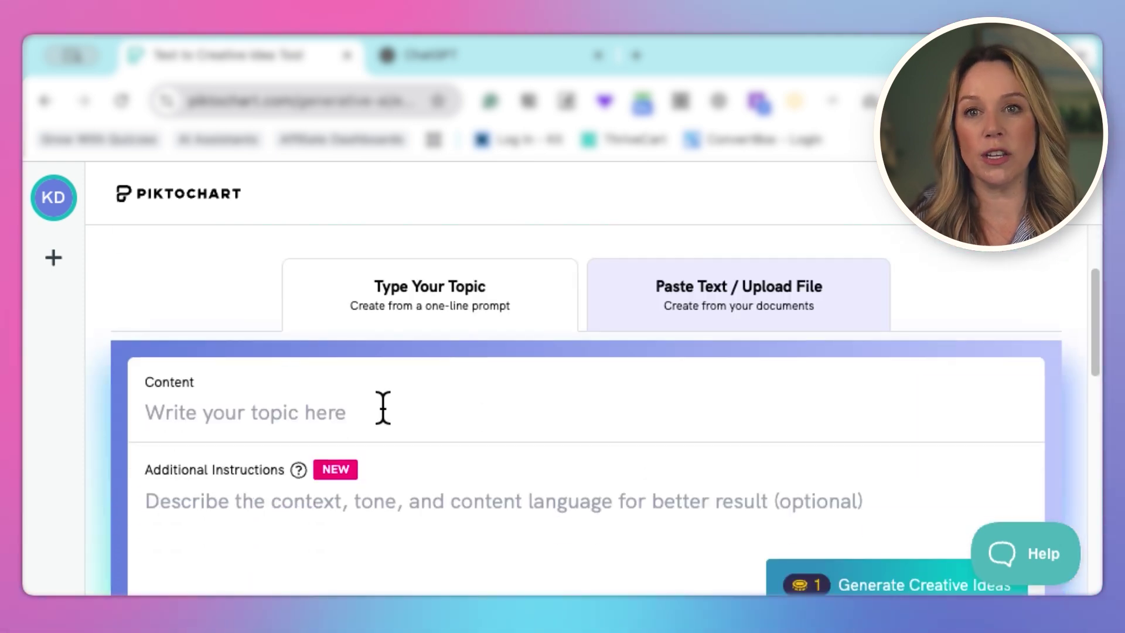
Step: Enter the topic on AI's impact on creativity in 2025 and beyond, and generate ideas
type("IMp")
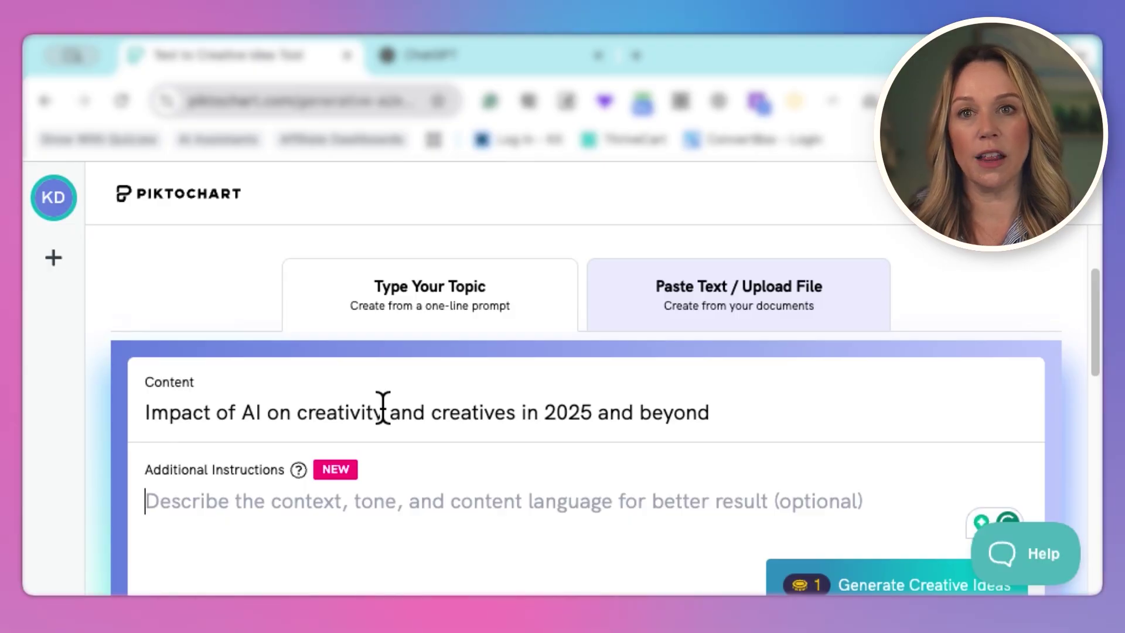
type("be e")
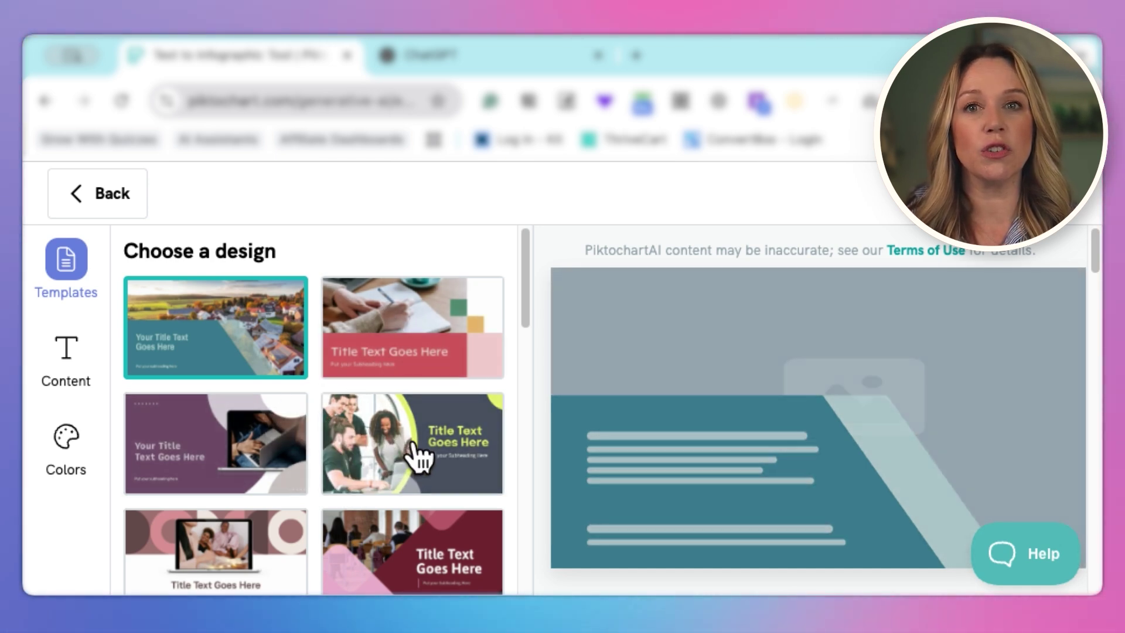
Step: Apply the green photo template, review the generated slides, and save the deck for editing
left_click(417, 456)
scroll(418, 456, "down", 3)
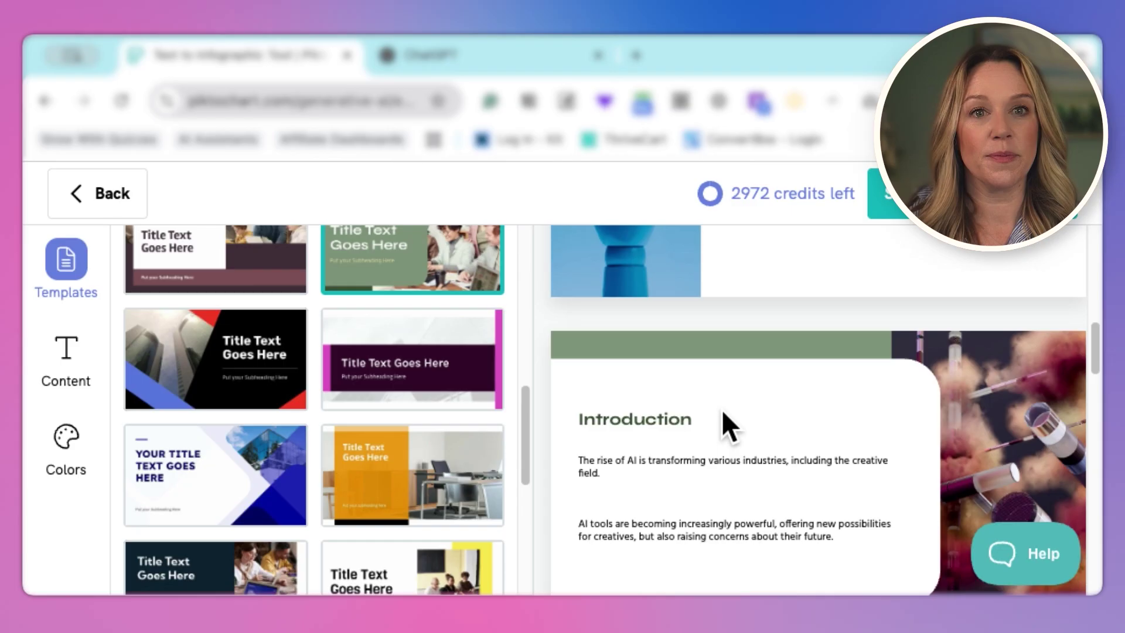
scroll(723, 412, "down", 10)
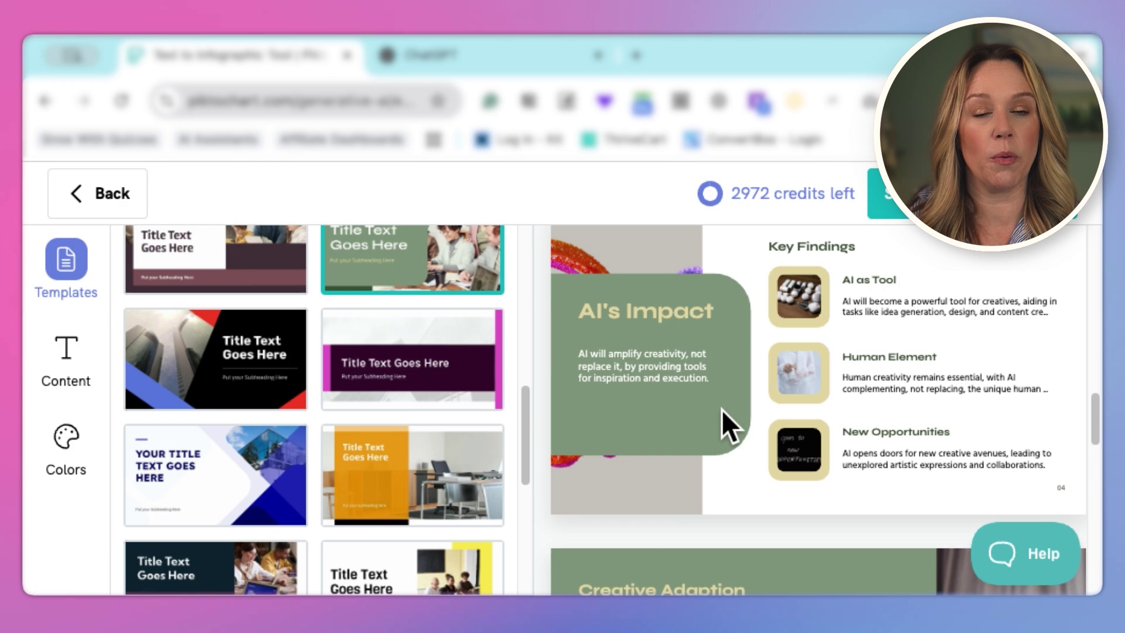
scroll(722, 409, "down", 10)
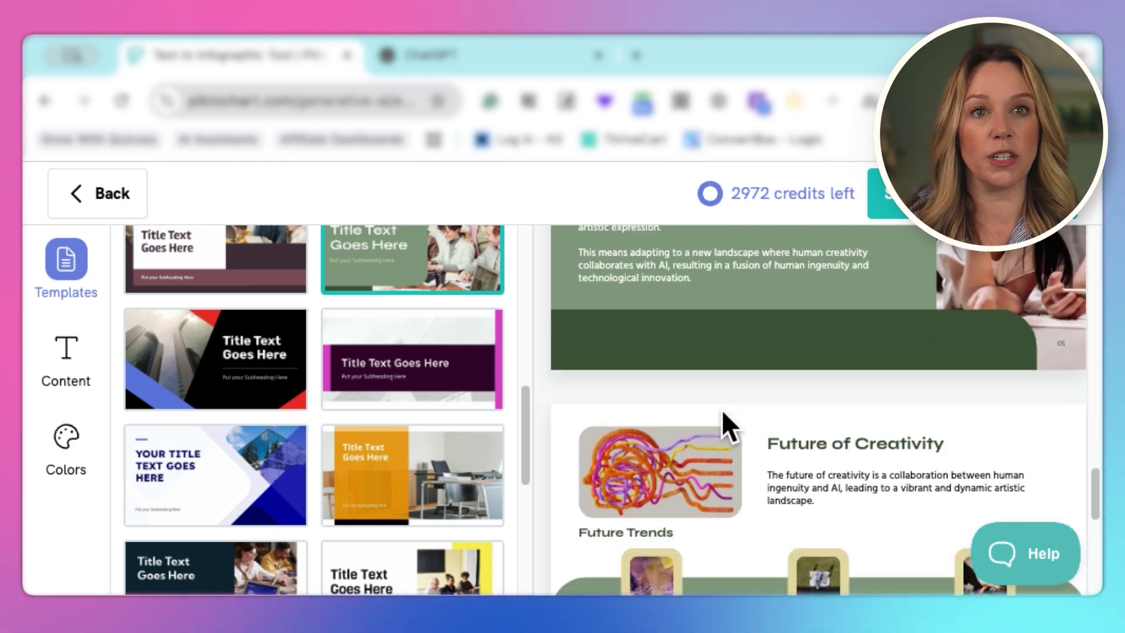
scroll(721, 409, "down", 8)
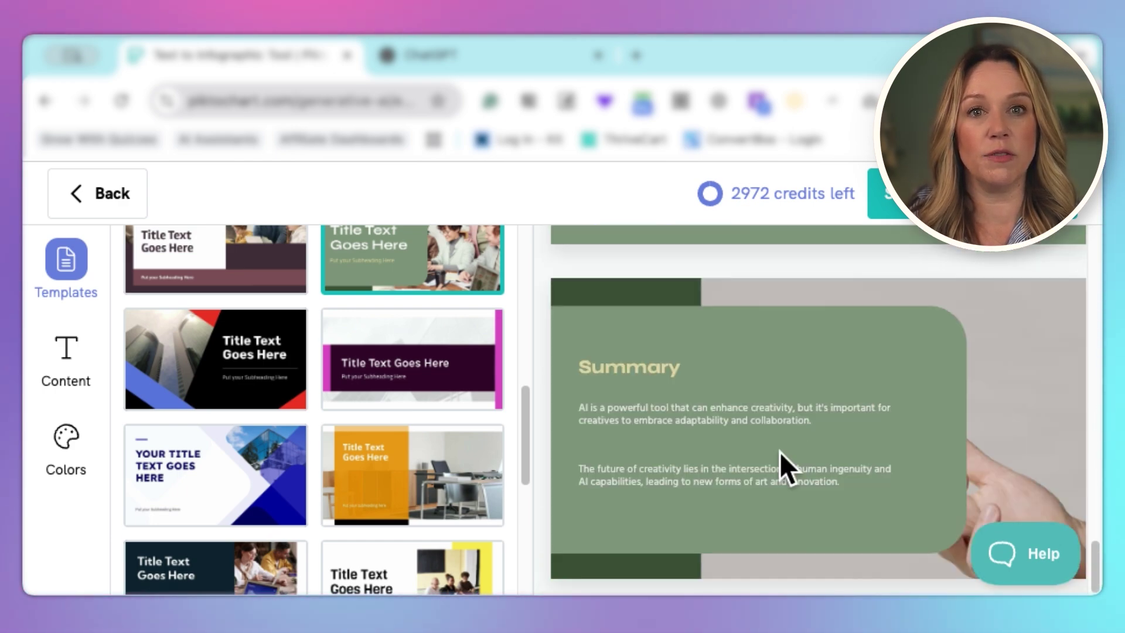
scroll(751, 445, "up", 10)
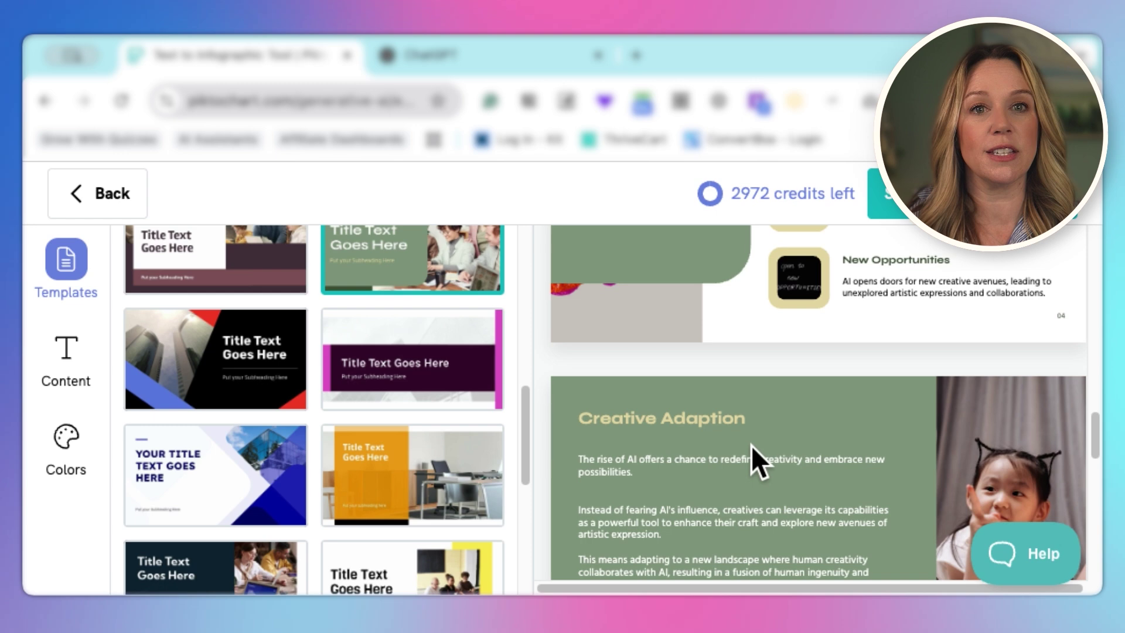
scroll(751, 445, "up", 5)
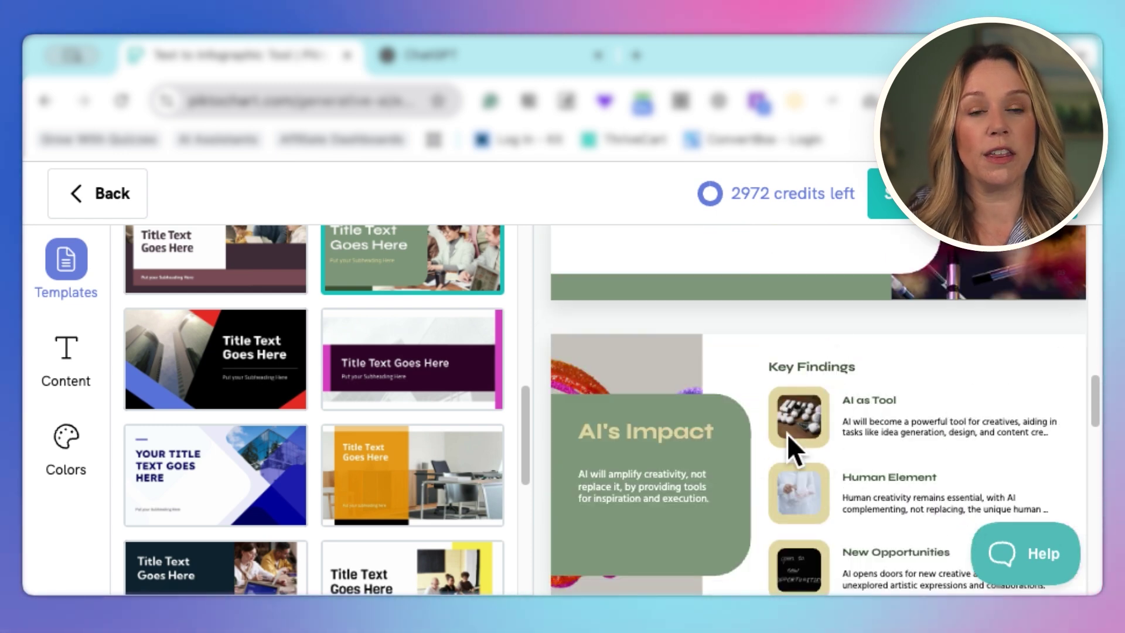
scroll(704, 451, "up", 6)
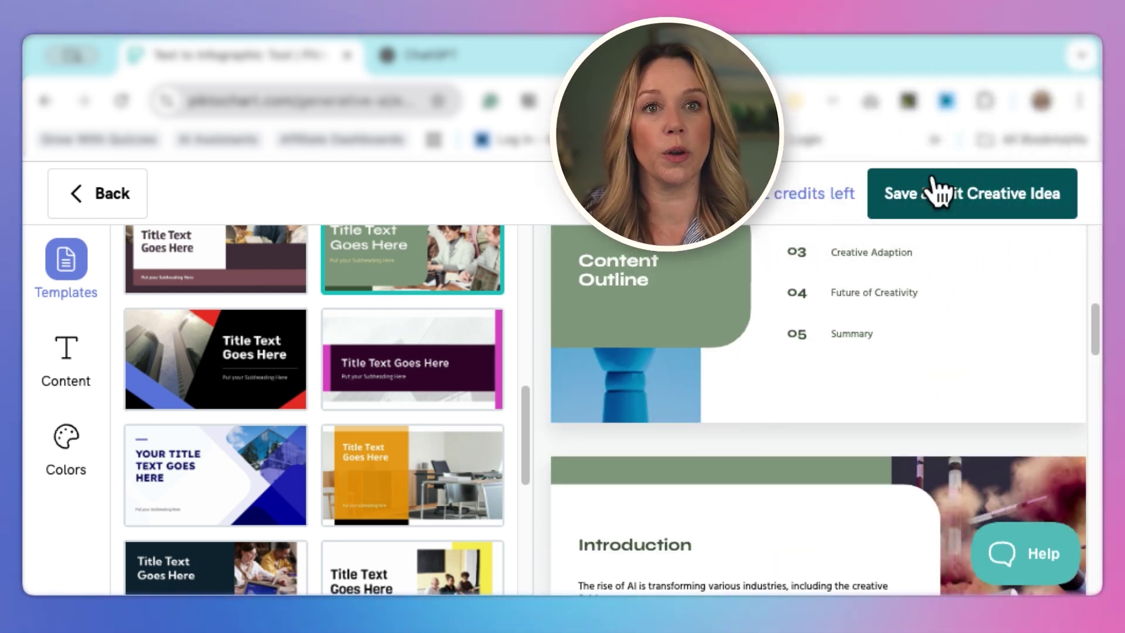
left_click(935, 190)
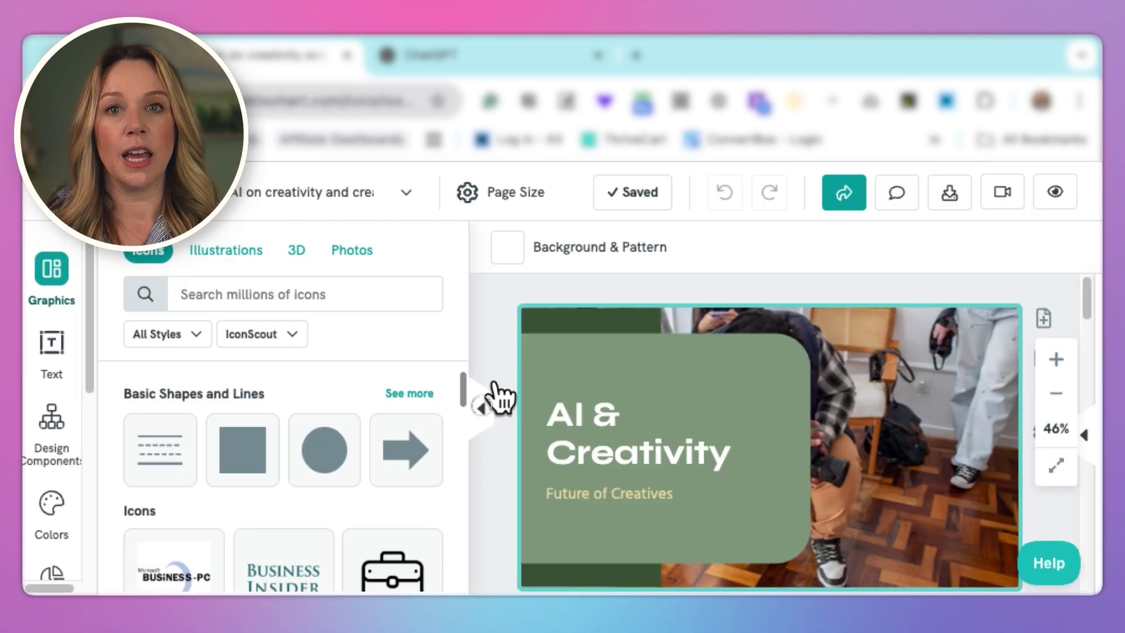
left_click(494, 394)
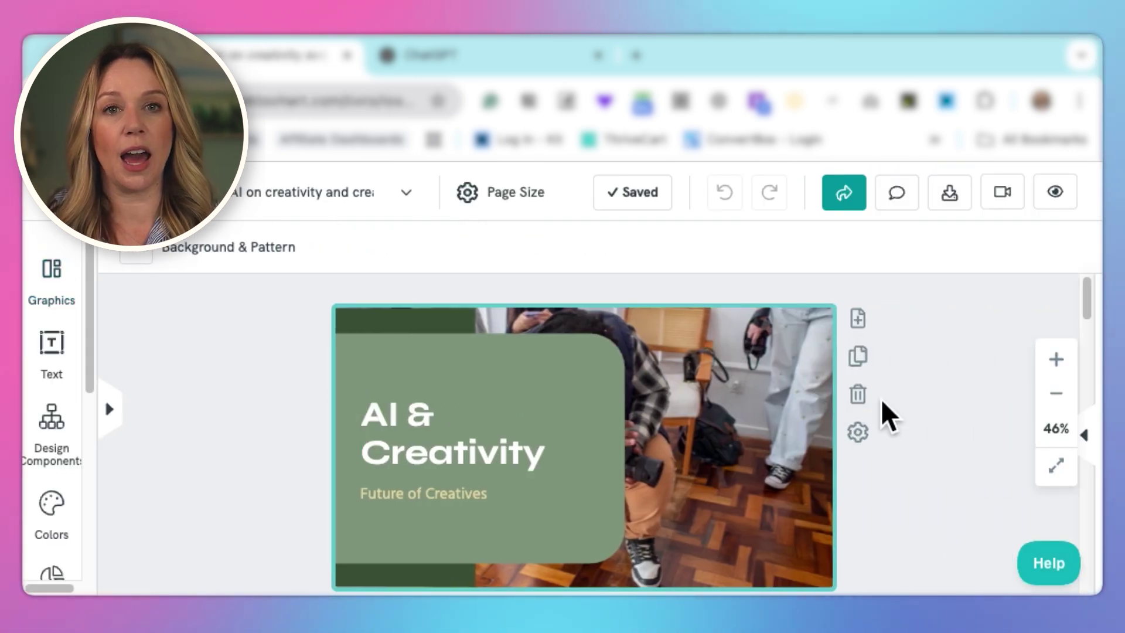
scroll(982, 457, "down", 2)
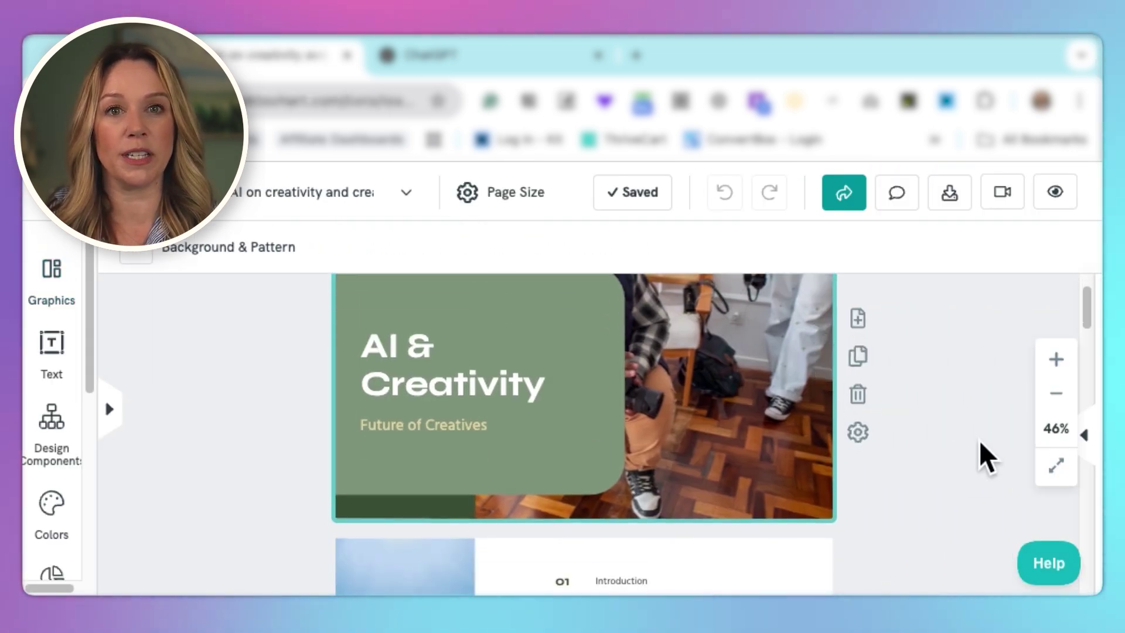
scroll(800, 424, "down", 1)
scroll(749, 413, "down", 5)
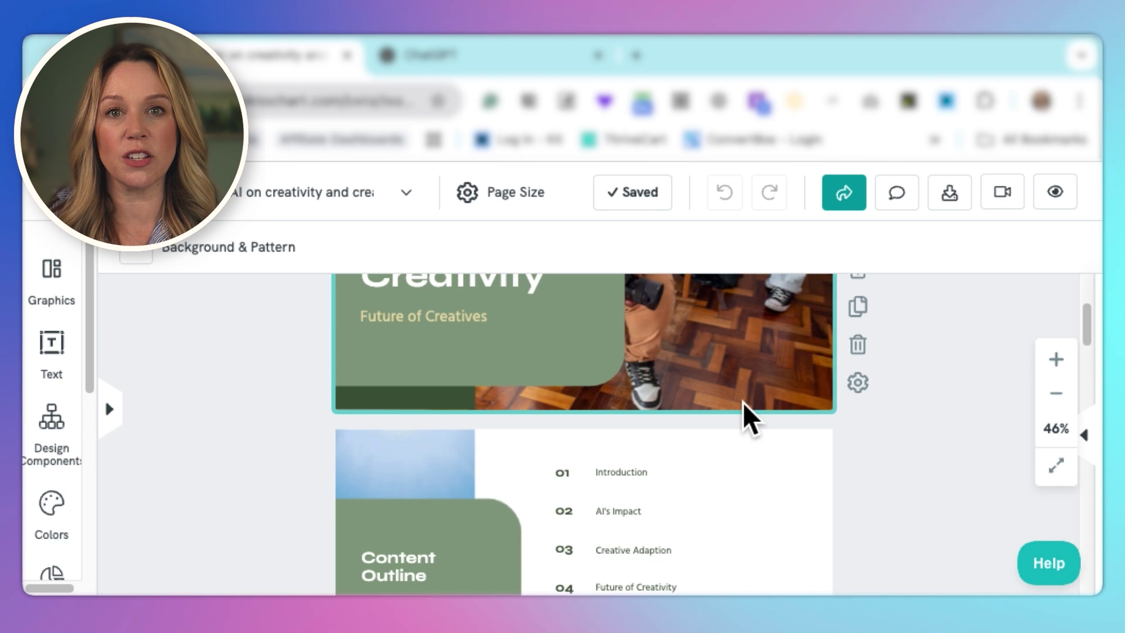
scroll(747, 411, "down", 5)
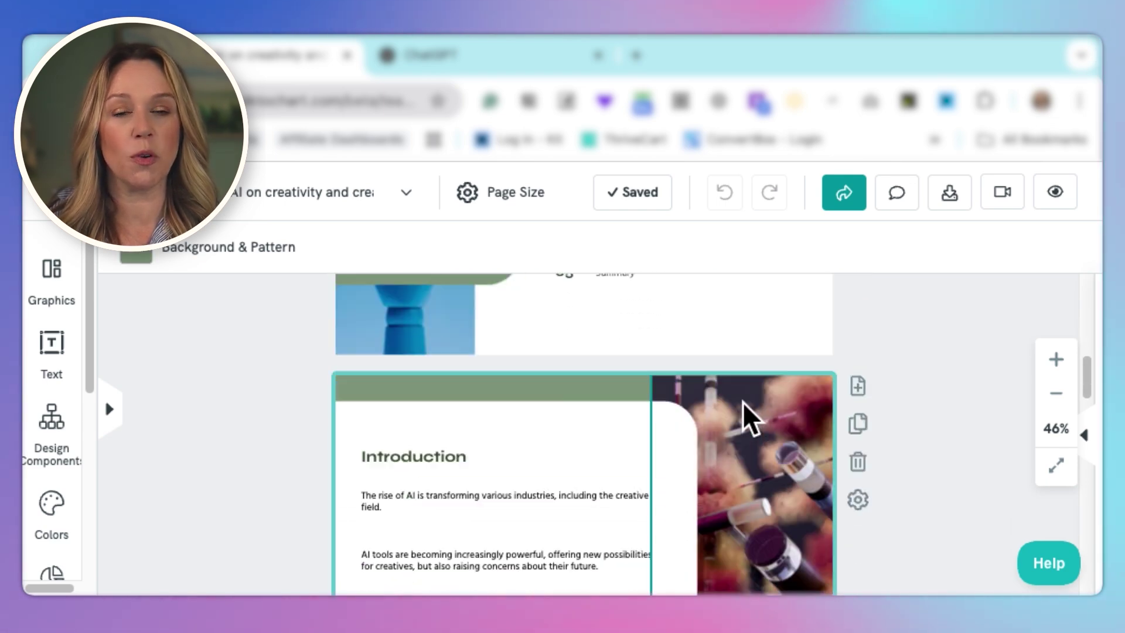
scroll(750, 414, "down", 5)
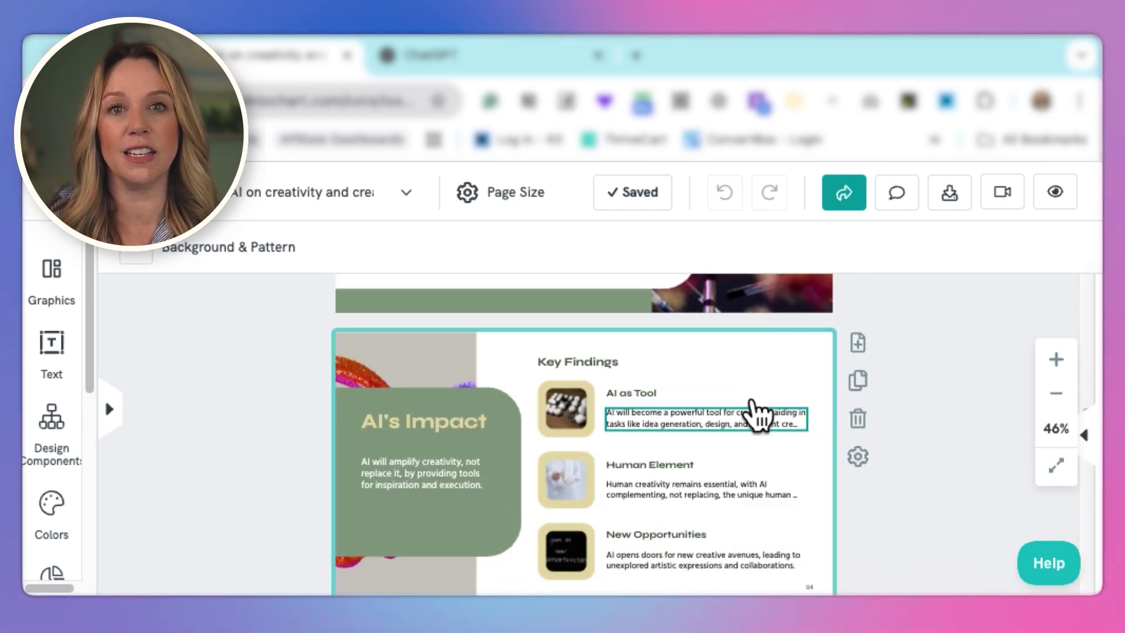
scroll(750, 414, "down", 5)
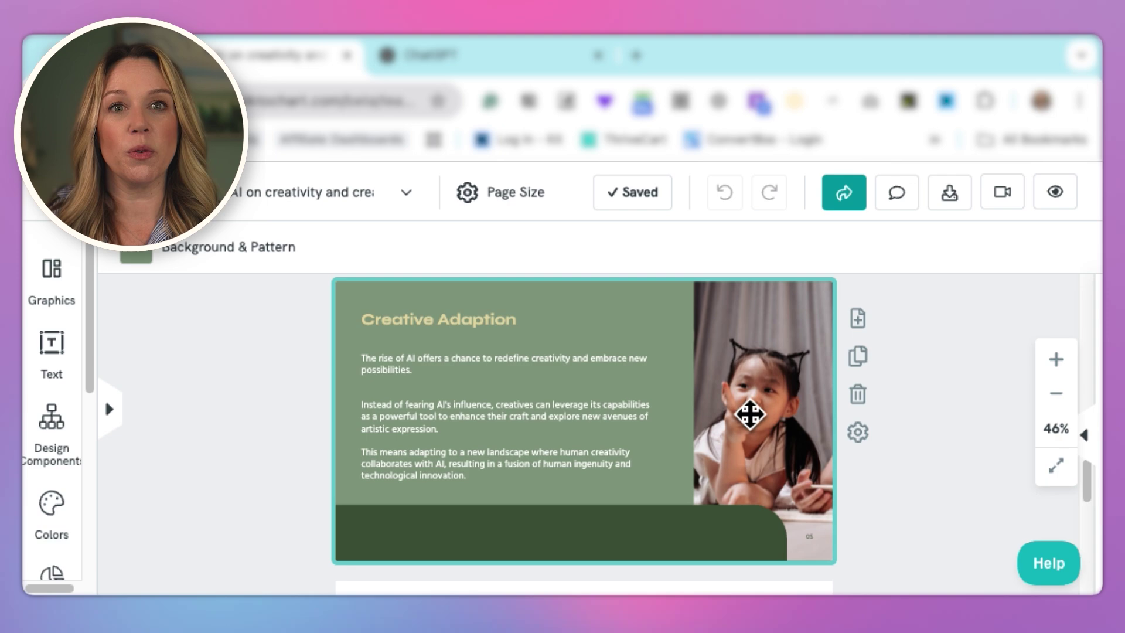
scroll(751, 415, "down", 3)
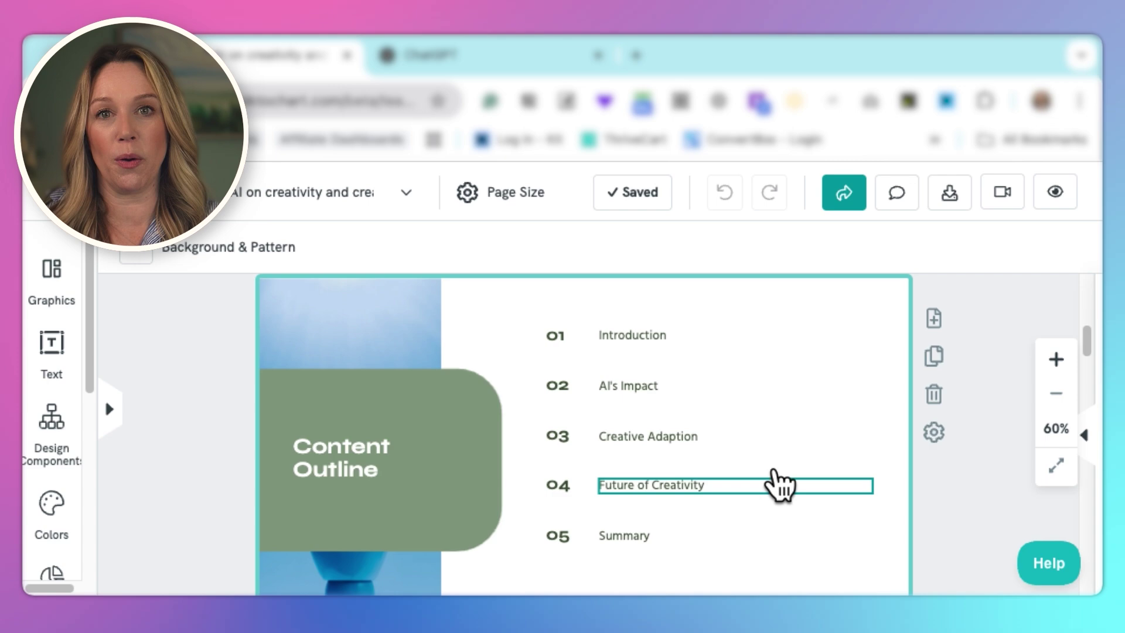
scroll(785, 477, "down", 5)
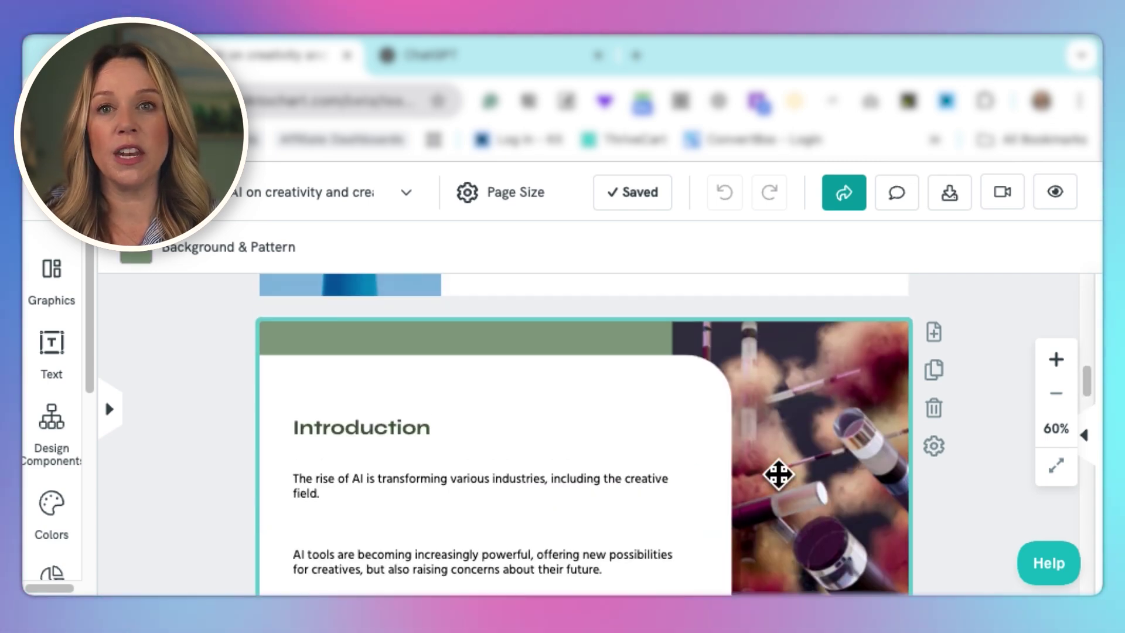
scroll(778, 474, "up", 10)
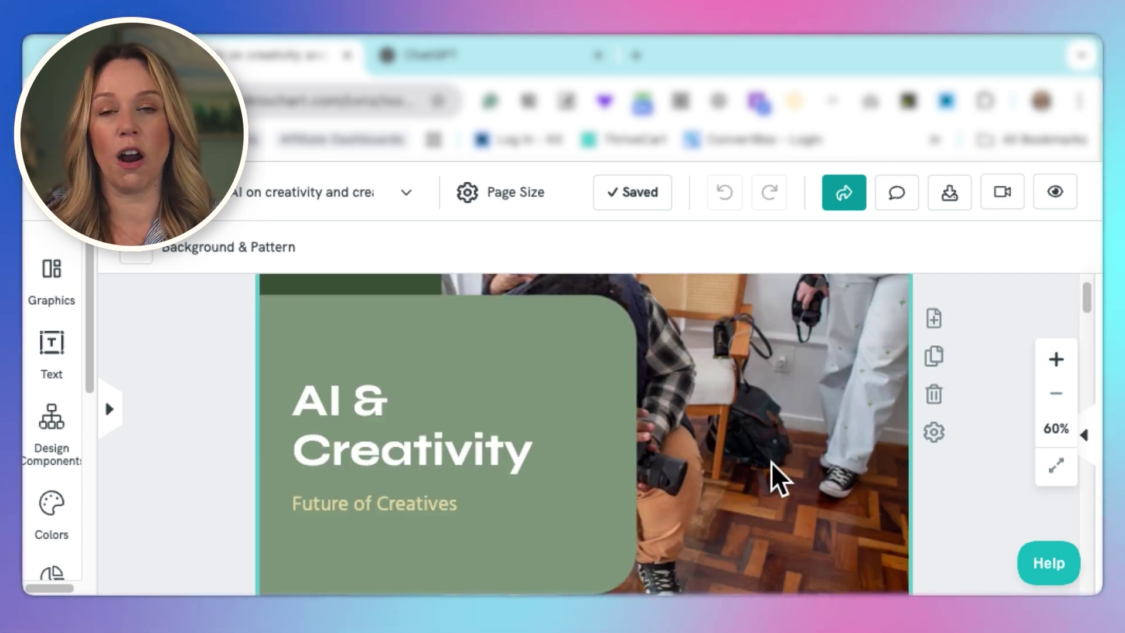
scroll(778, 477, "up", 2)
scroll(778, 471, "down", 8)
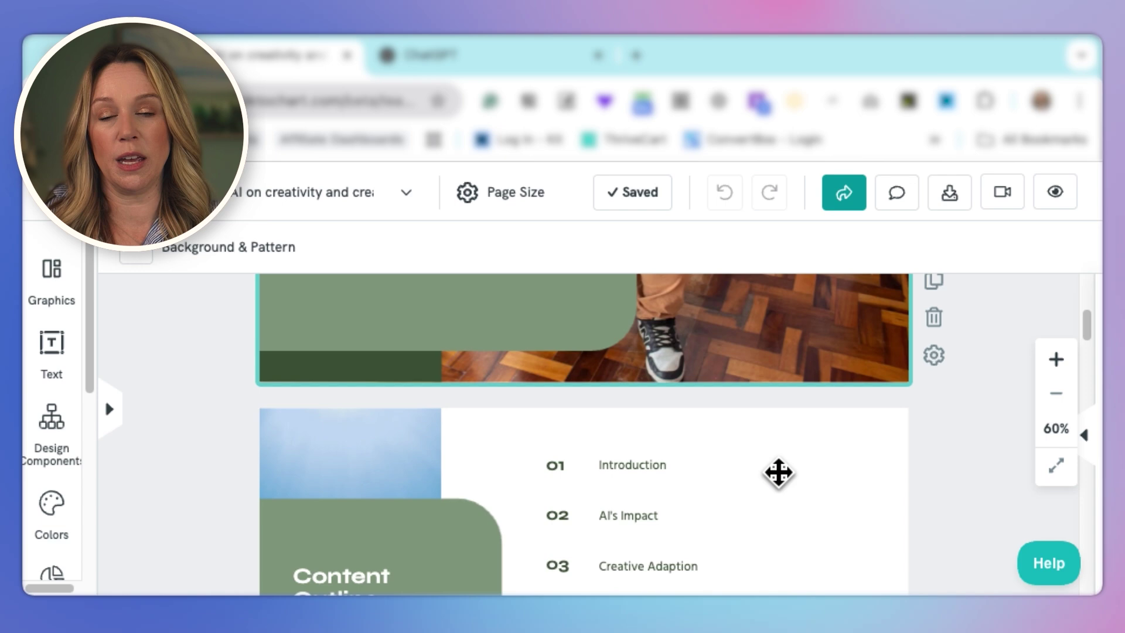
scroll(778, 475, "down", 4)
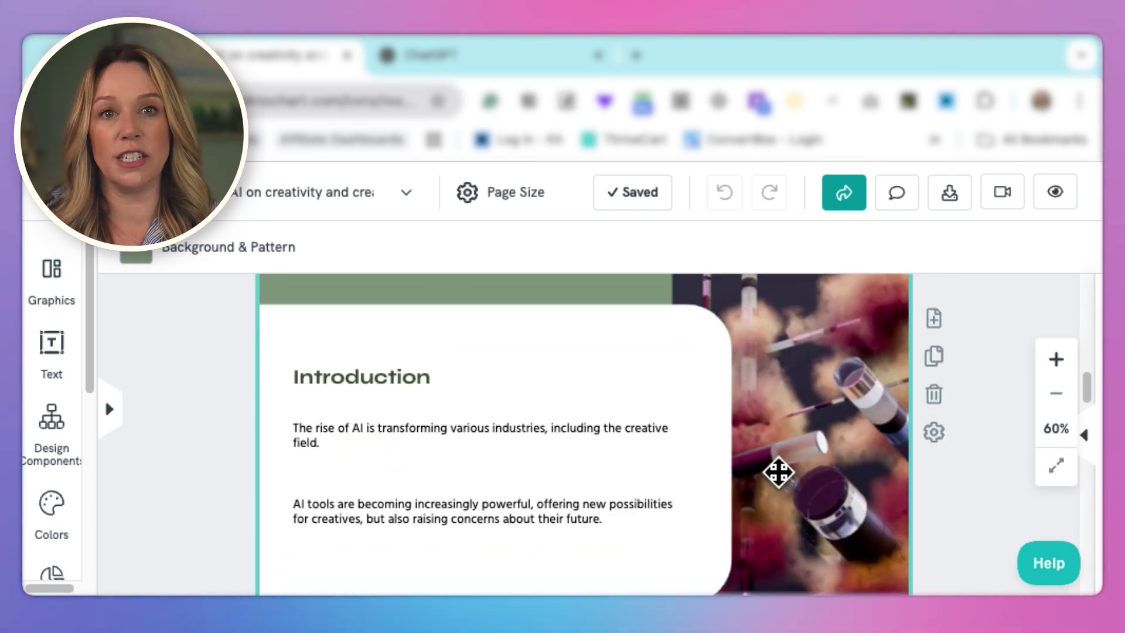
scroll(778, 471, "up", 9)
scroll(778, 472, "up", 3)
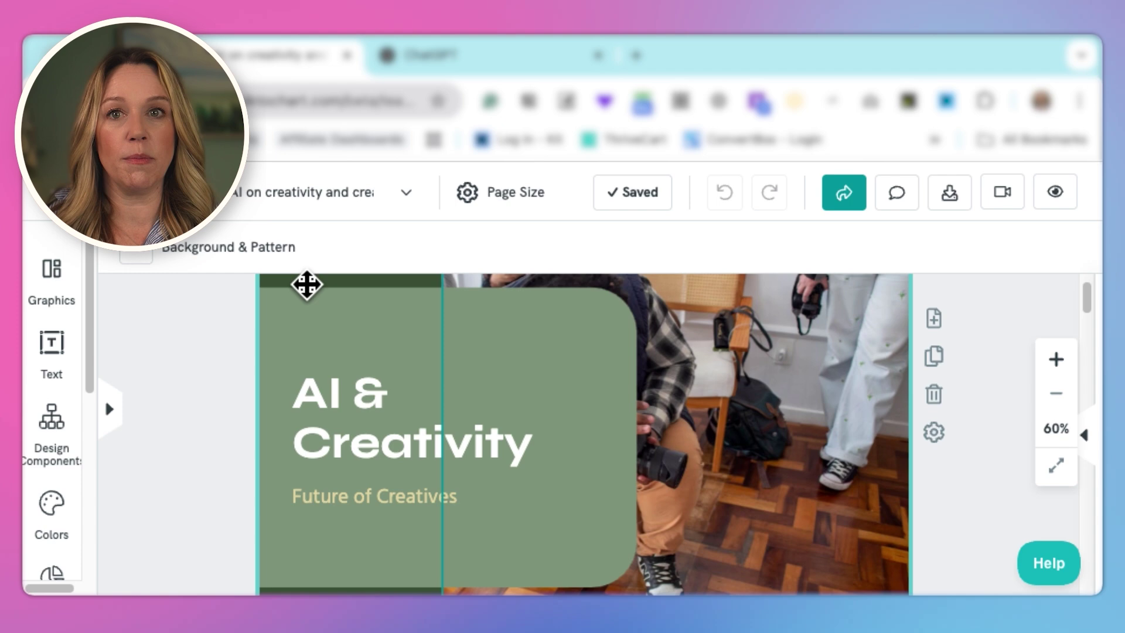
Step: Apply the yellow Citrus Burst colour scheme to the whole presentation
scroll(65, 460, "down", 1)
left_click(55, 461)
scroll(310, 348, "down", 5)
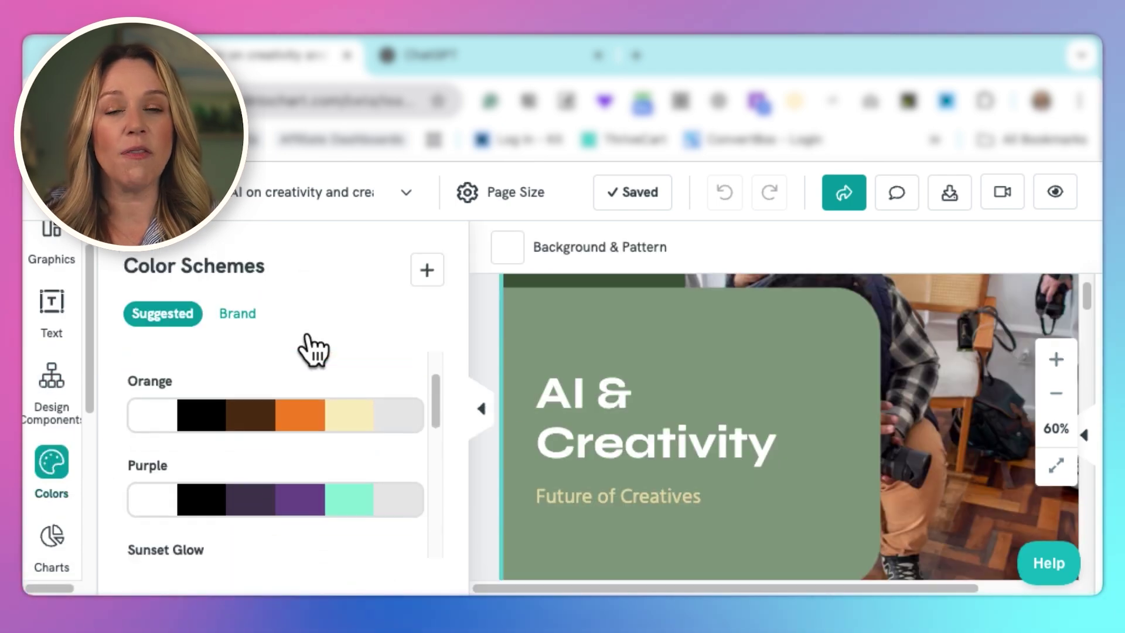
scroll(312, 355, "down", 5)
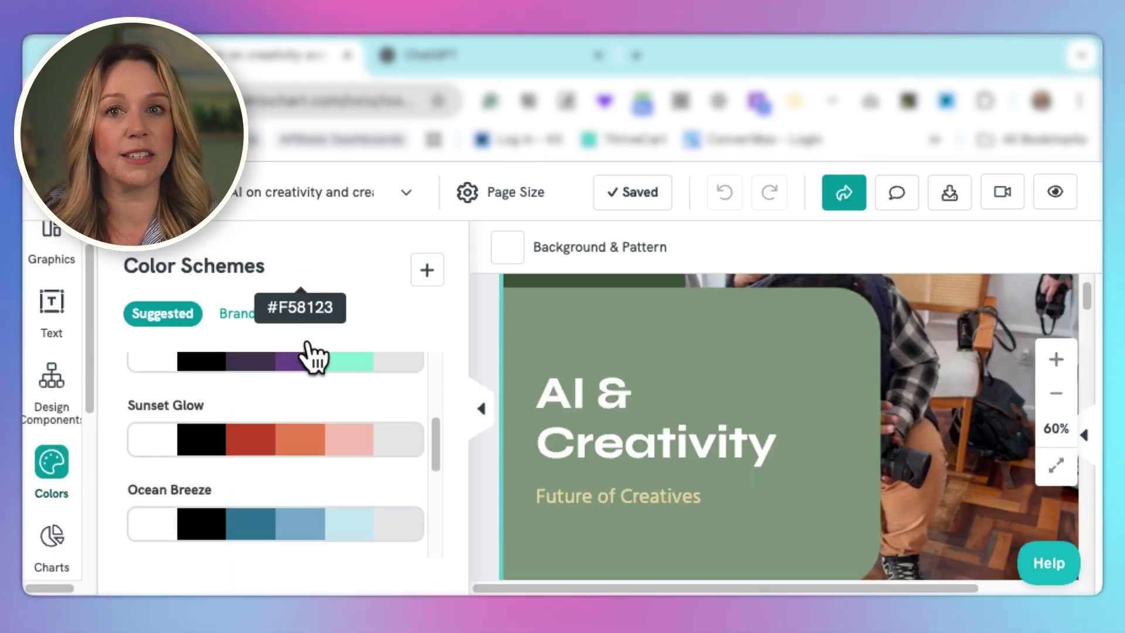
scroll(308, 352, "up", 10)
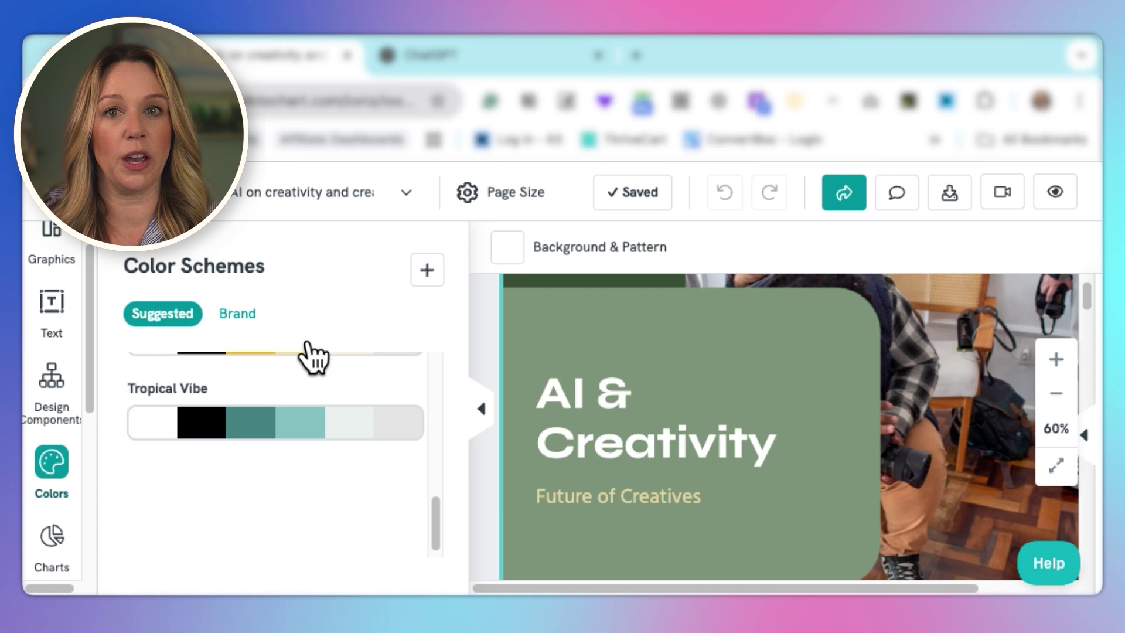
scroll(299, 347, "down", 10)
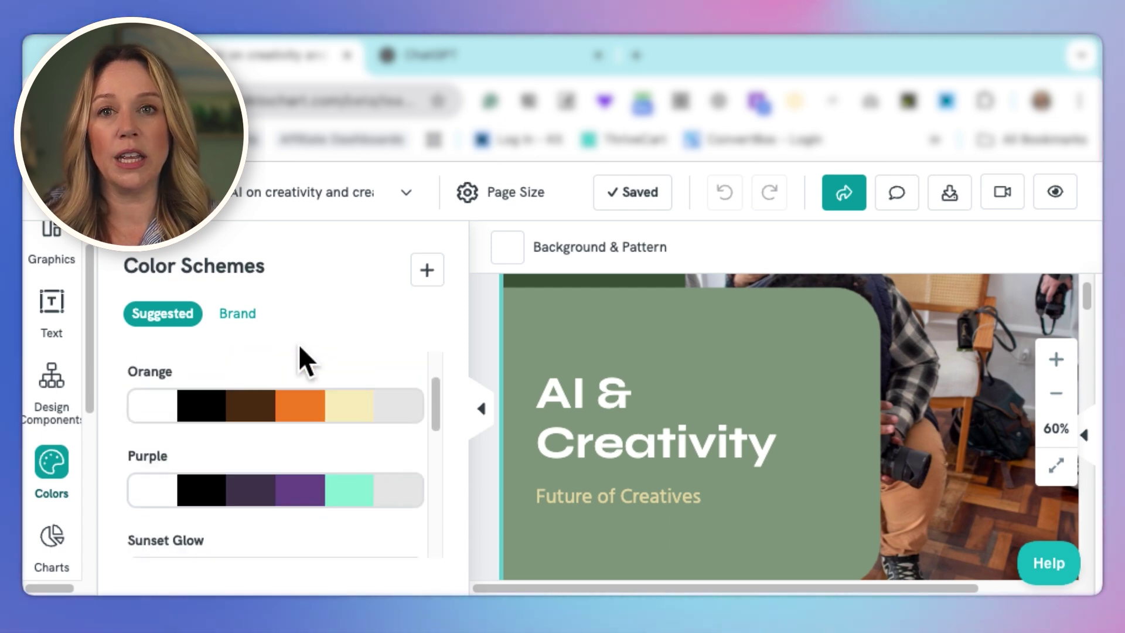
left_click(335, 402)
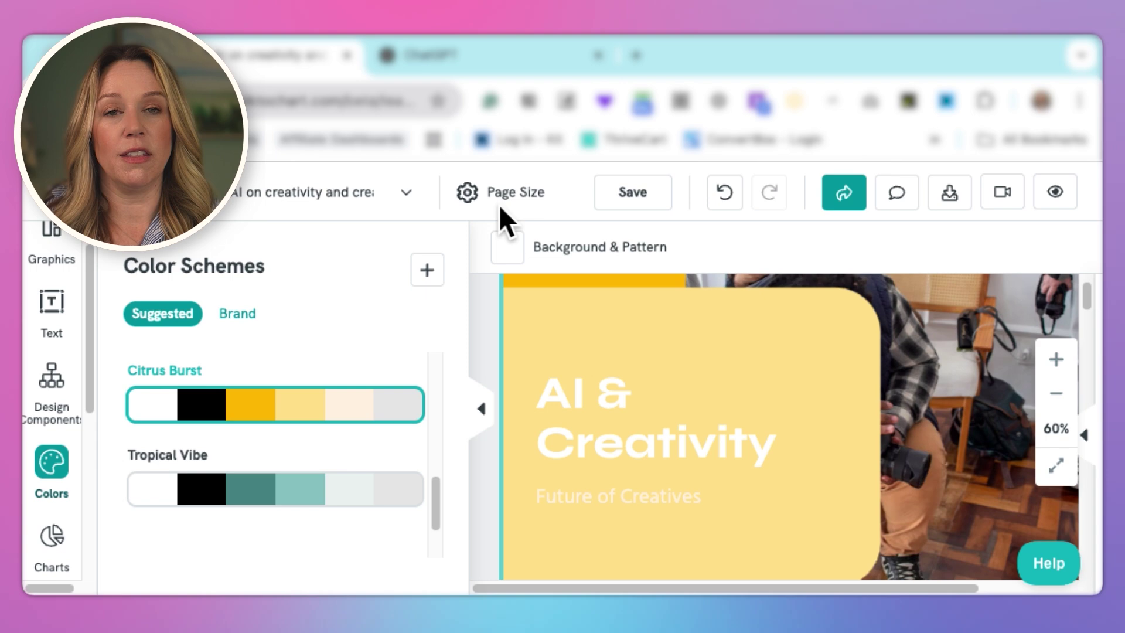
Step: Replace the title slide's photo with an 'art gallery' hall stock photo
left_click(495, 387)
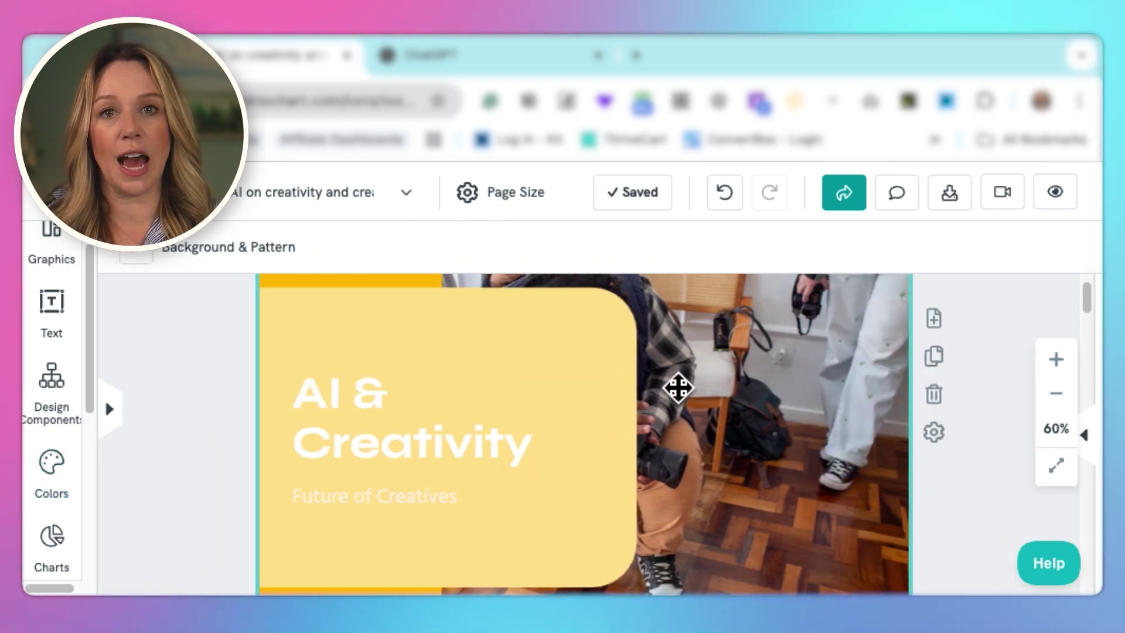
scroll(736, 406, "down", 1)
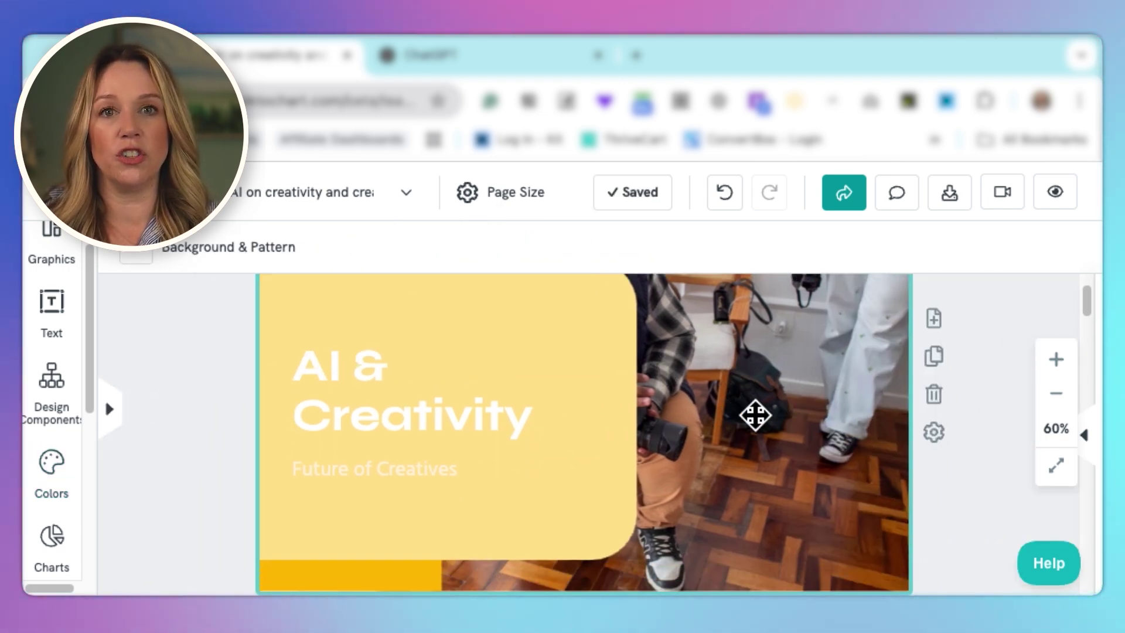
left_click(773, 416)
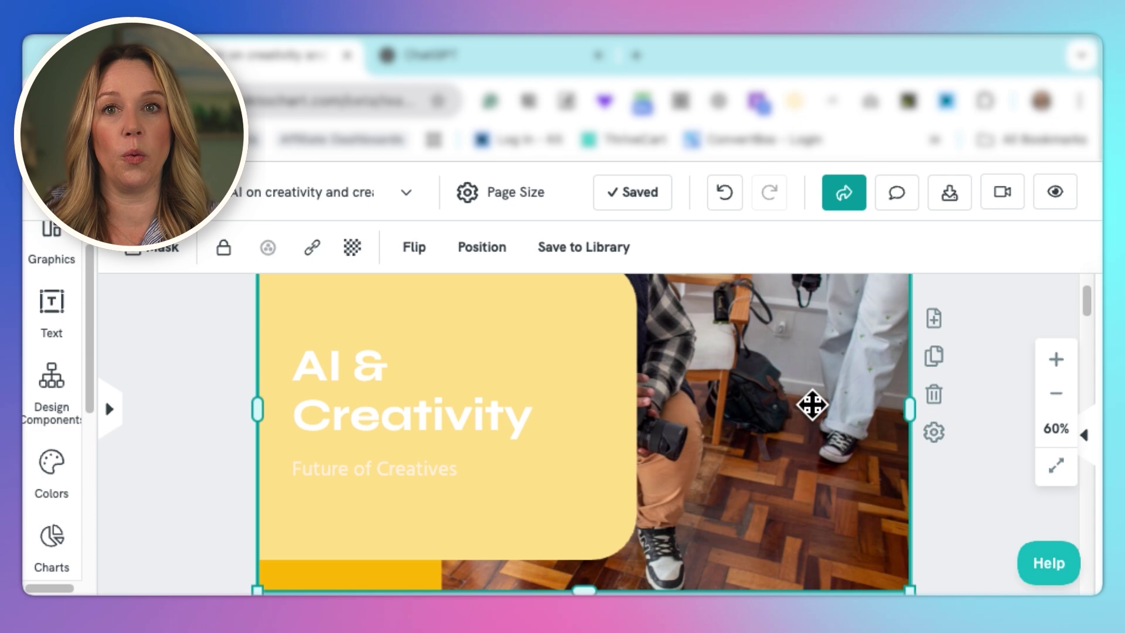
left_click(68, 234)
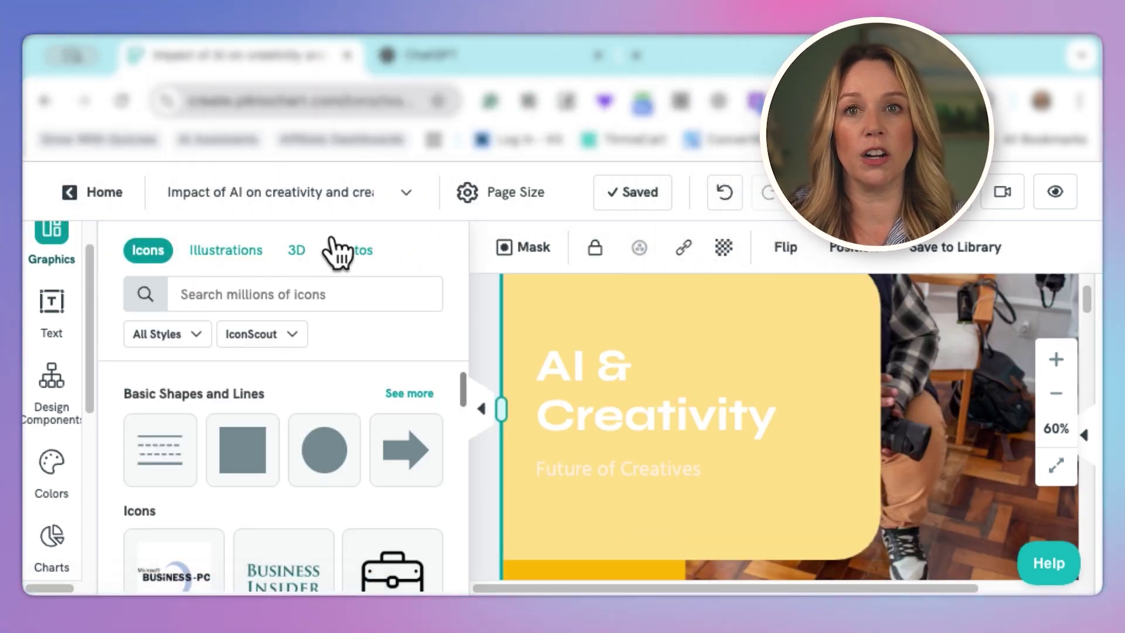
left_click(354, 251)
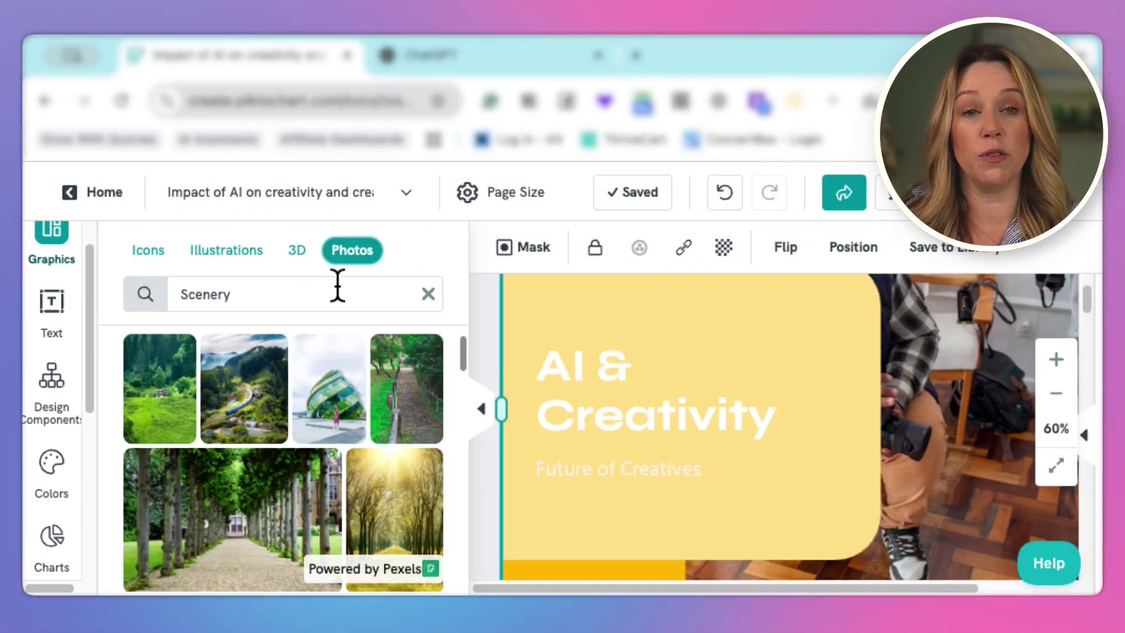
left_click(428, 294)
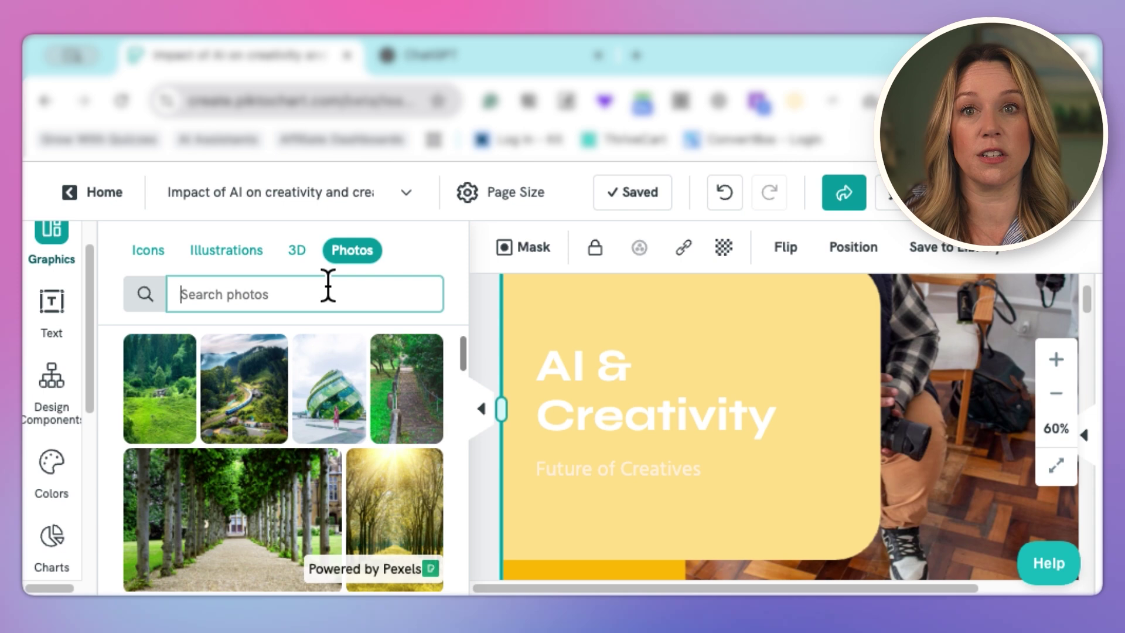
type("art gallery")
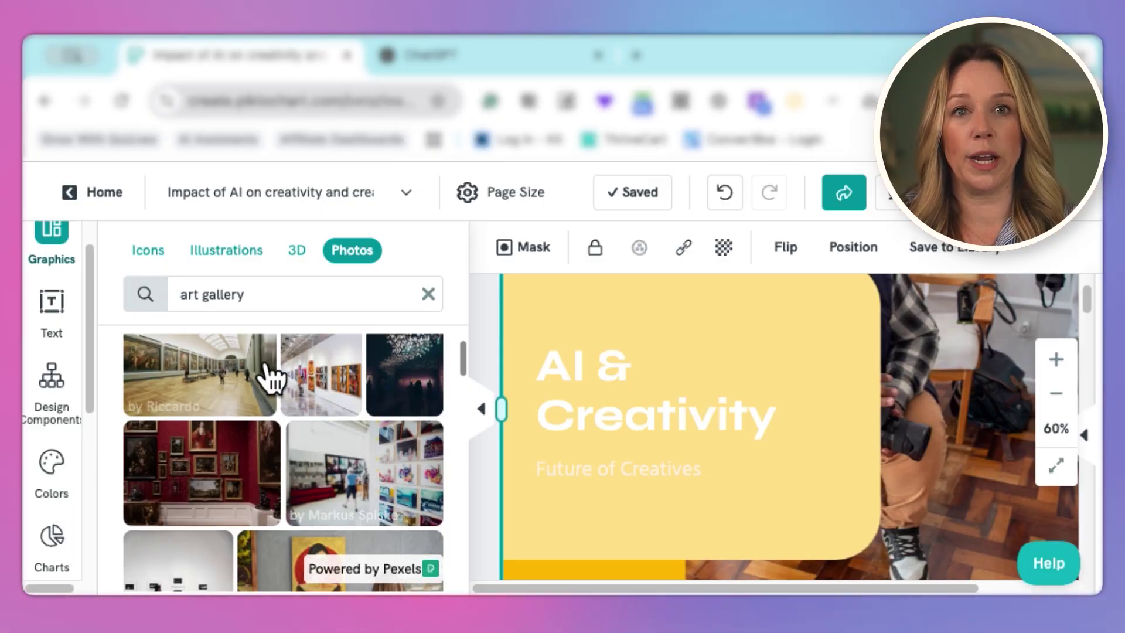
left_click(249, 366)
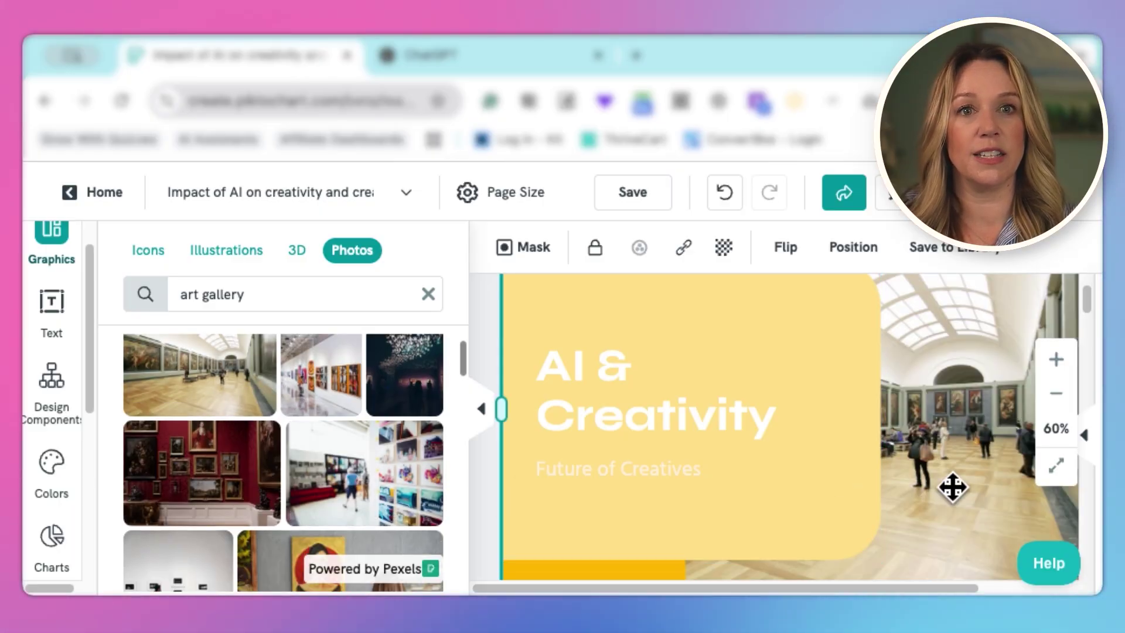
scroll(955, 472, "up", 2)
scroll(955, 472, "down", 5)
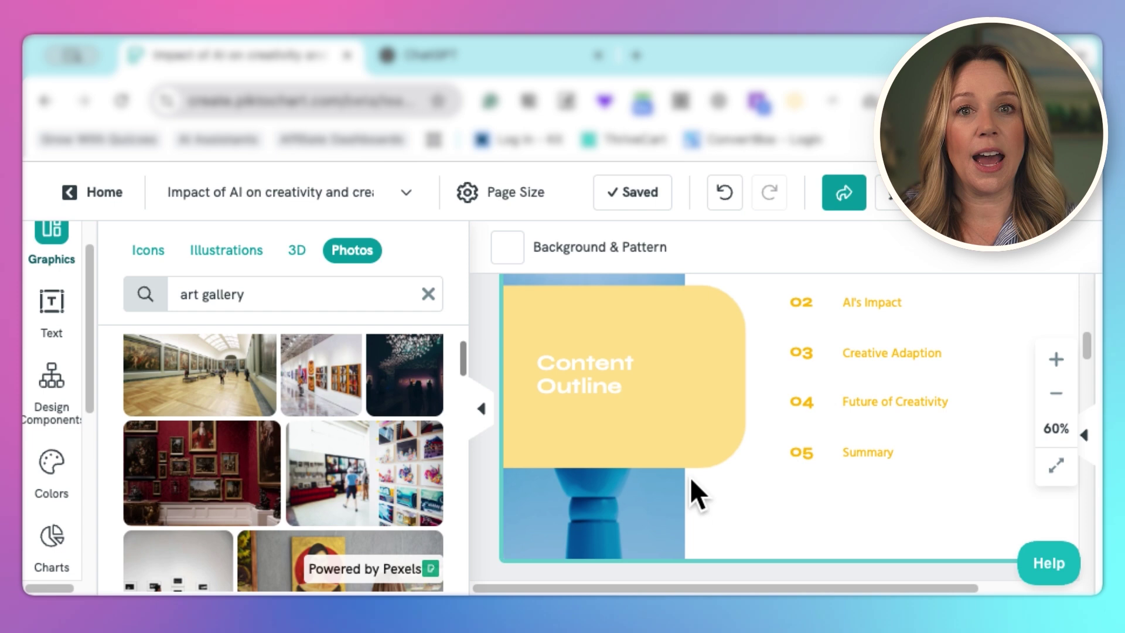
Step: Swap the Content Outline slide's blue image for a 'paint brushes' stock photo
left_click(657, 502)
scroll(502, 477, "up", 8)
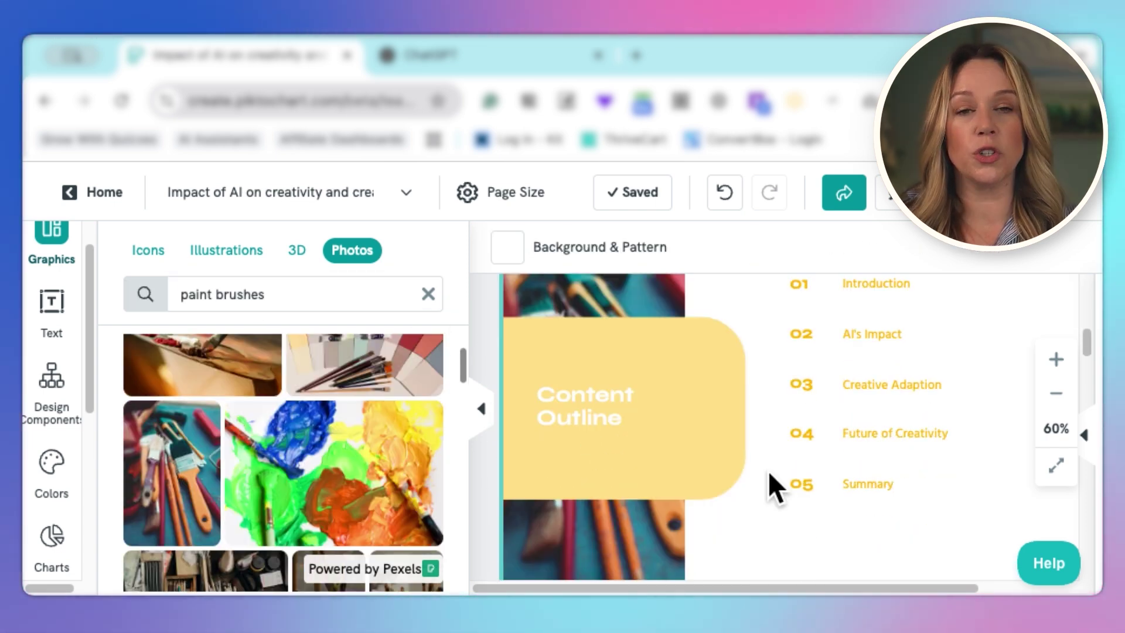
scroll(771, 475, "down", 8)
scroll(780, 482, "down", 10)
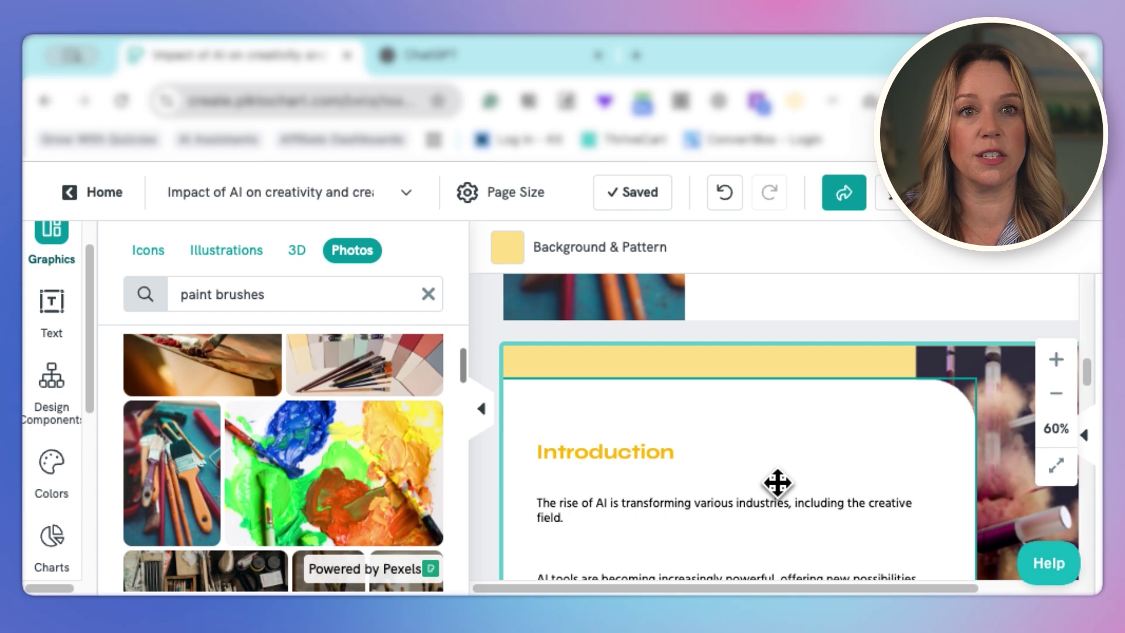
scroll(718, 498, "down", 2)
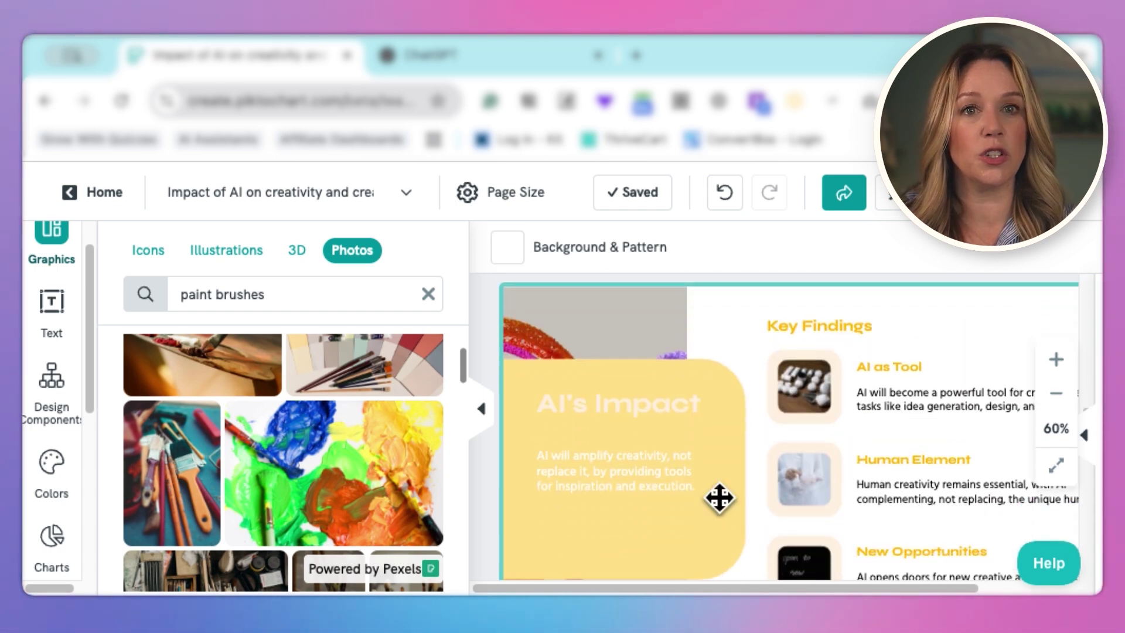
left_click(666, 485)
scroll(695, 484, "down", 2)
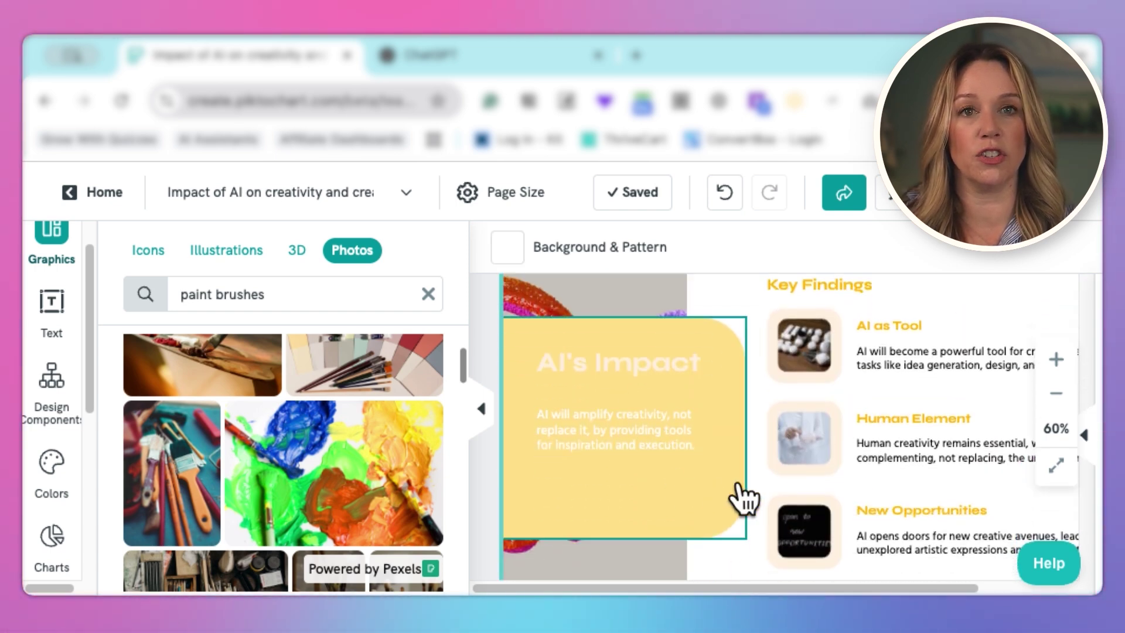
scroll(712, 502, "down", 2)
Step: Recolour the Summary title and both text boxes dark grey #393E41
left_click(937, 501)
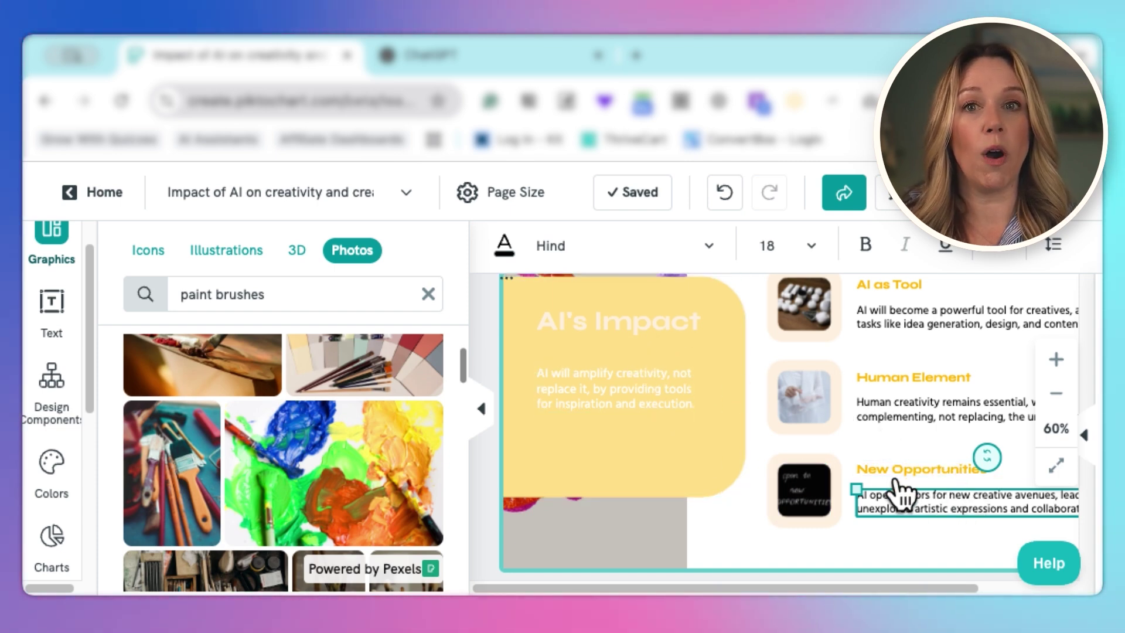
left_click(829, 491)
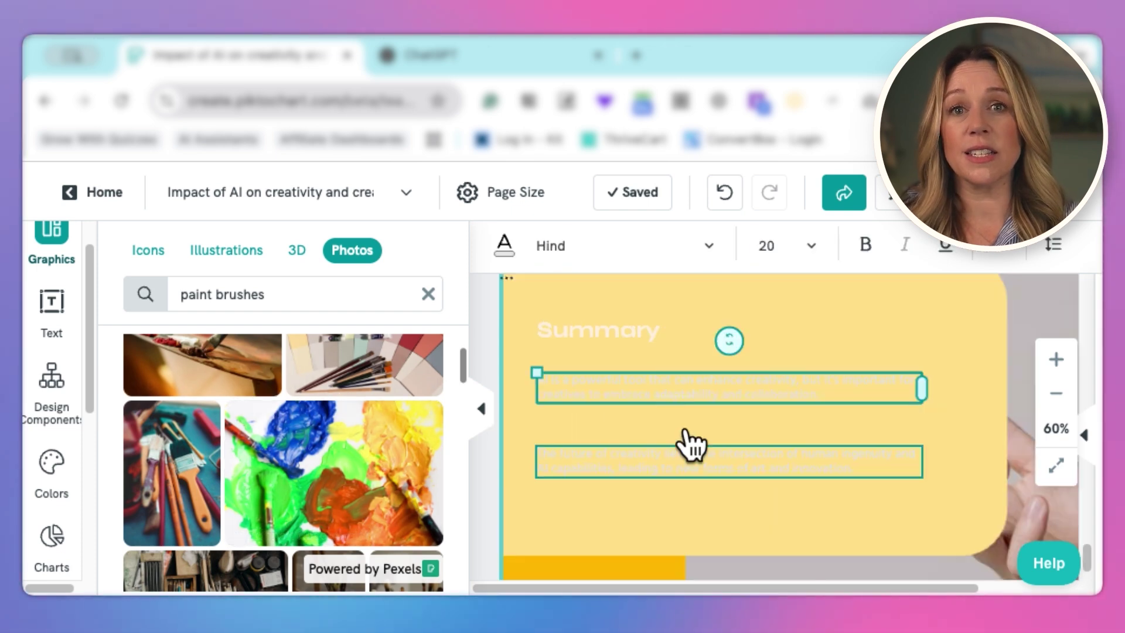
left_click(649, 333, "shift")
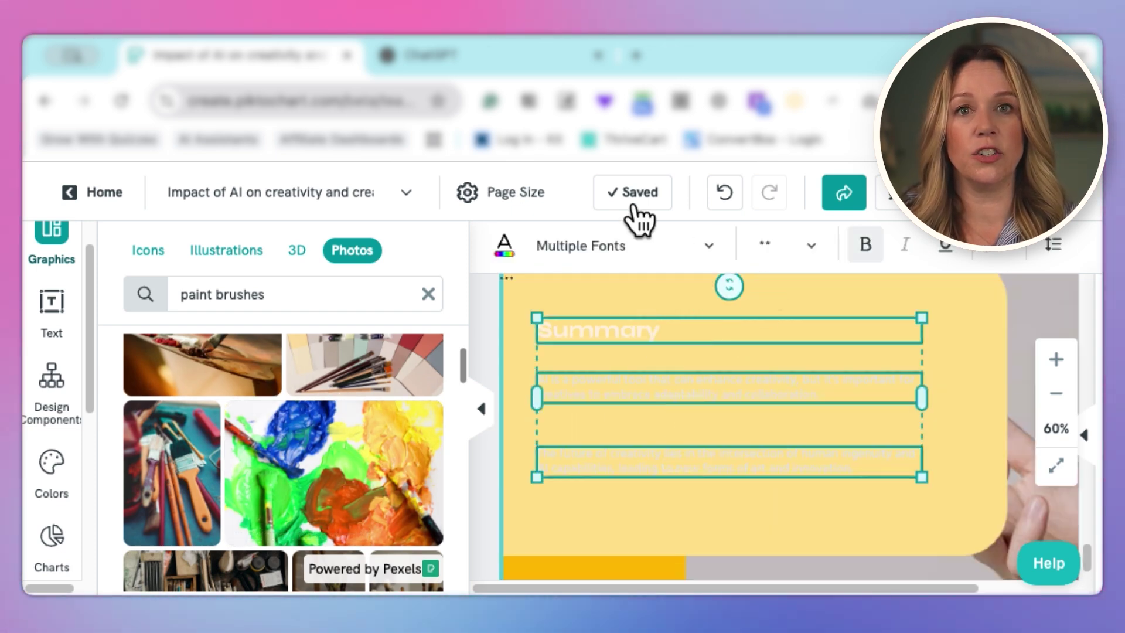
left_click(507, 243)
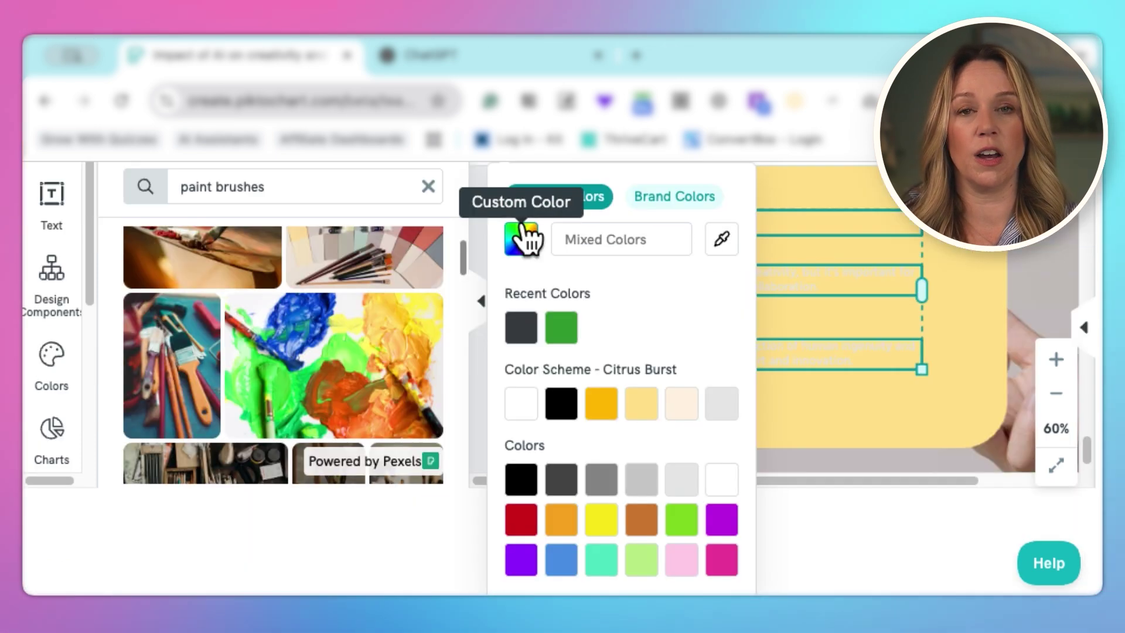
left_click(960, 382)
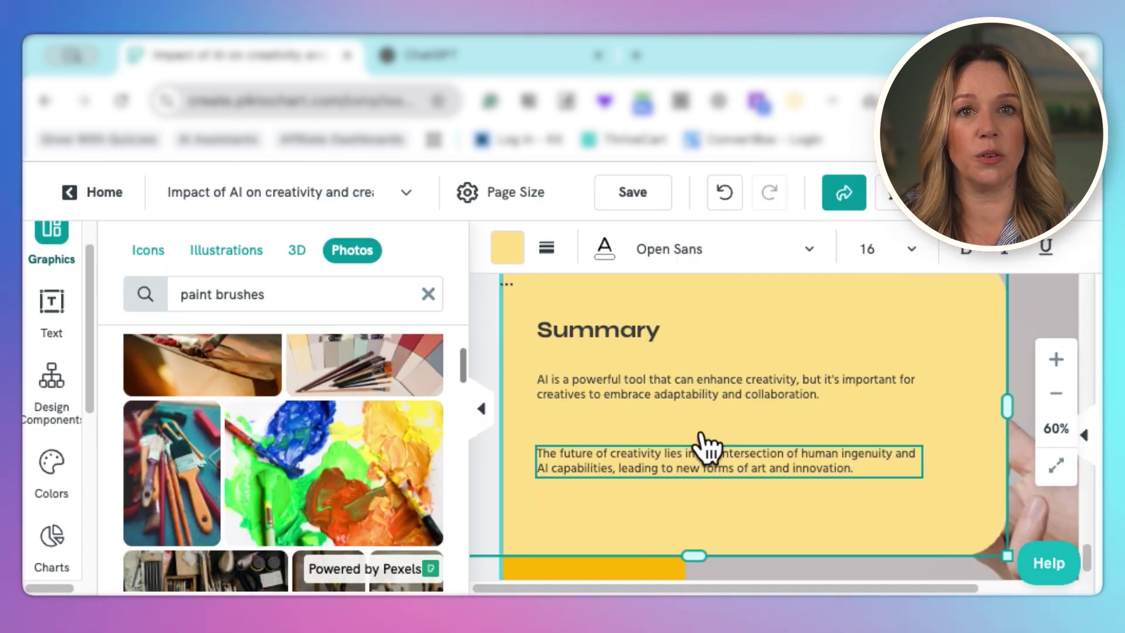
Step: Collapse the Photos panel and scroll from the title slide down to Future Trends
scroll(557, 404, "up", 5)
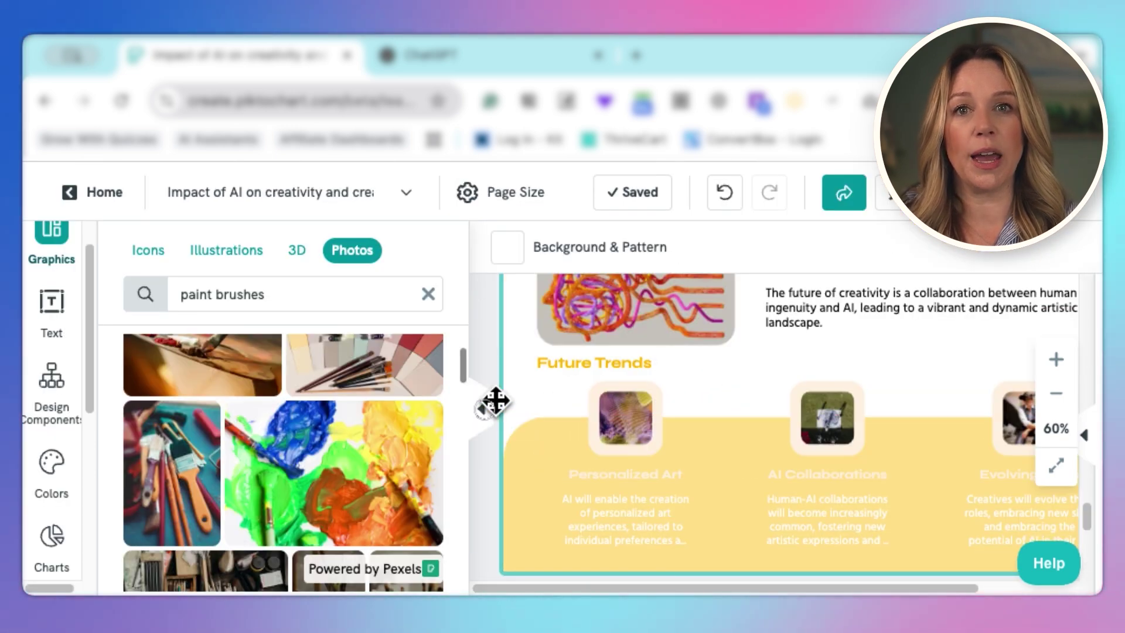
left_click(492, 403)
scroll(749, 427, "up", 5)
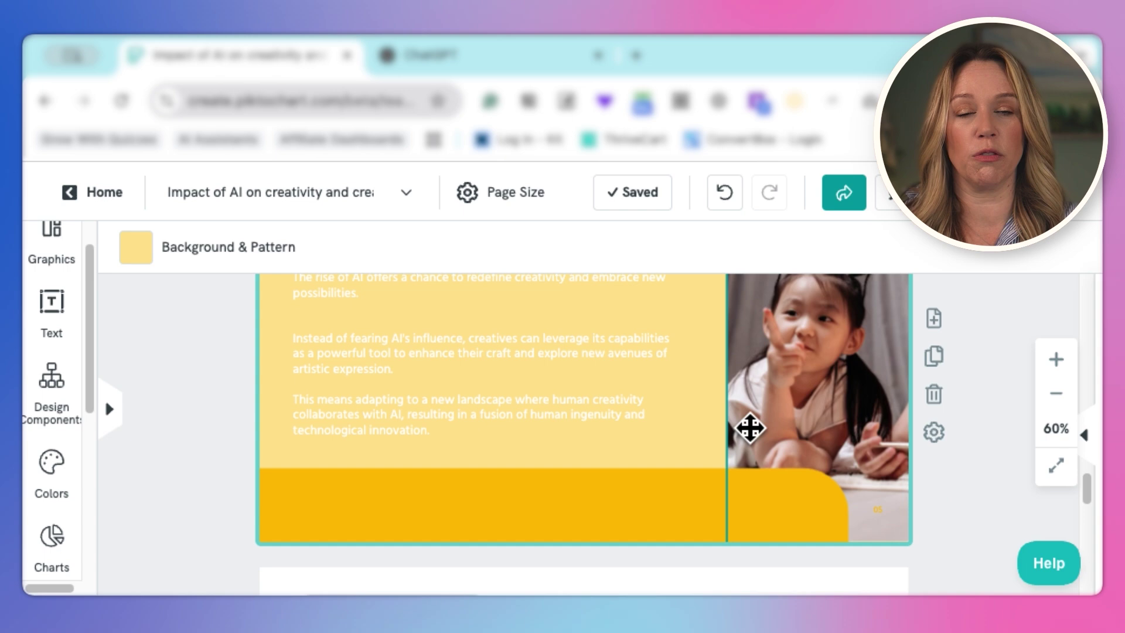
scroll(750, 427, "up", 10)
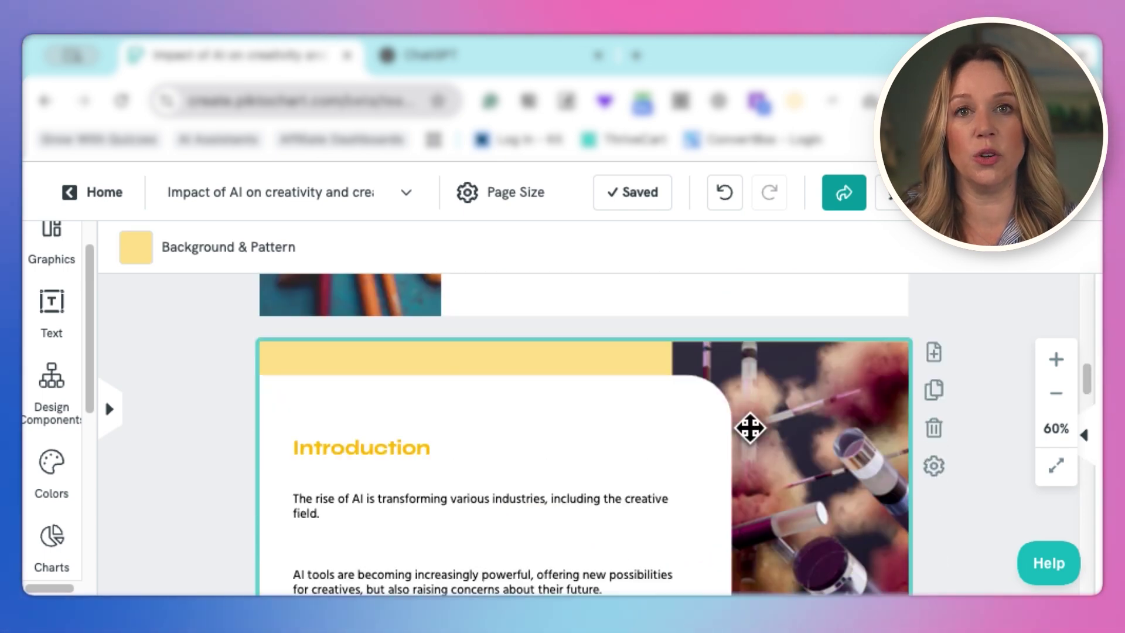
scroll(750, 428, "up", 15)
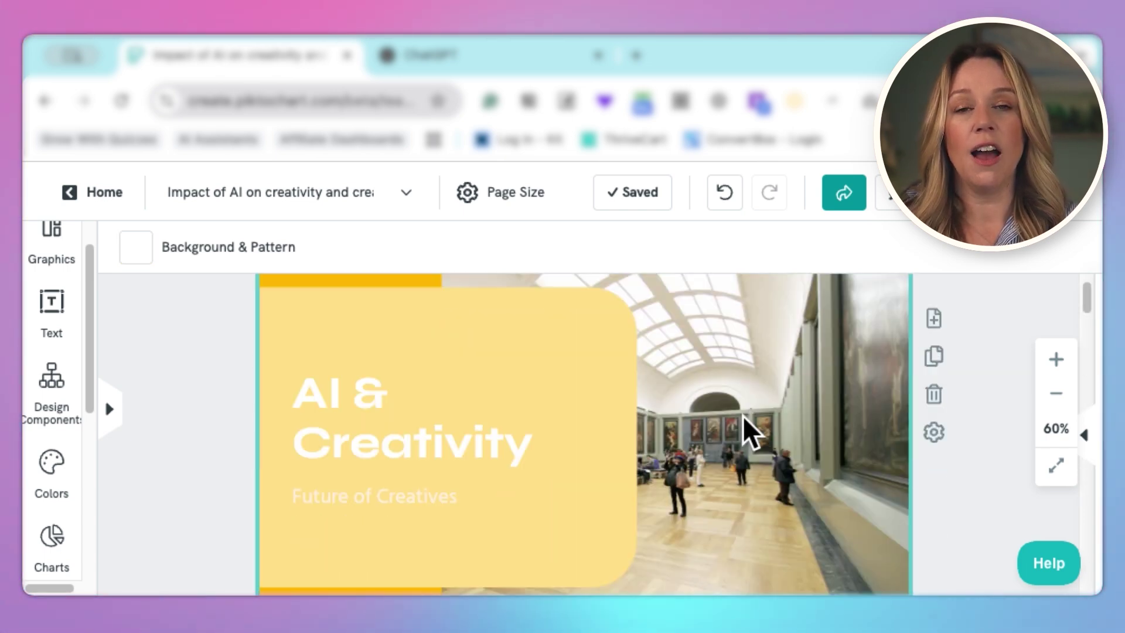
scroll(748, 427, "down", 4)
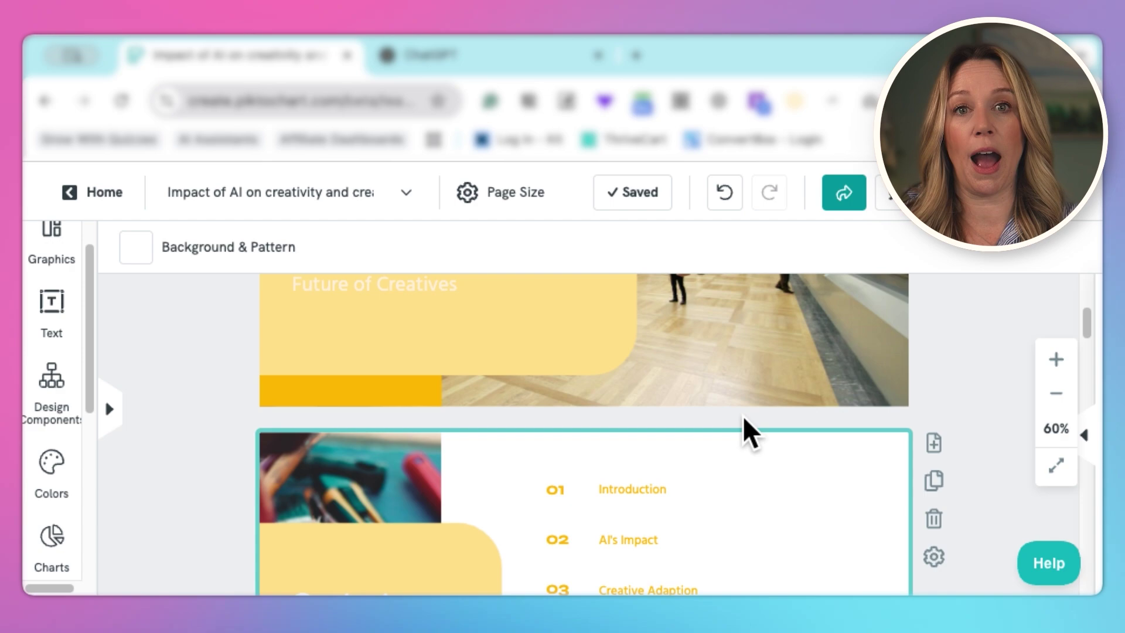
scroll(743, 416, "down", 6)
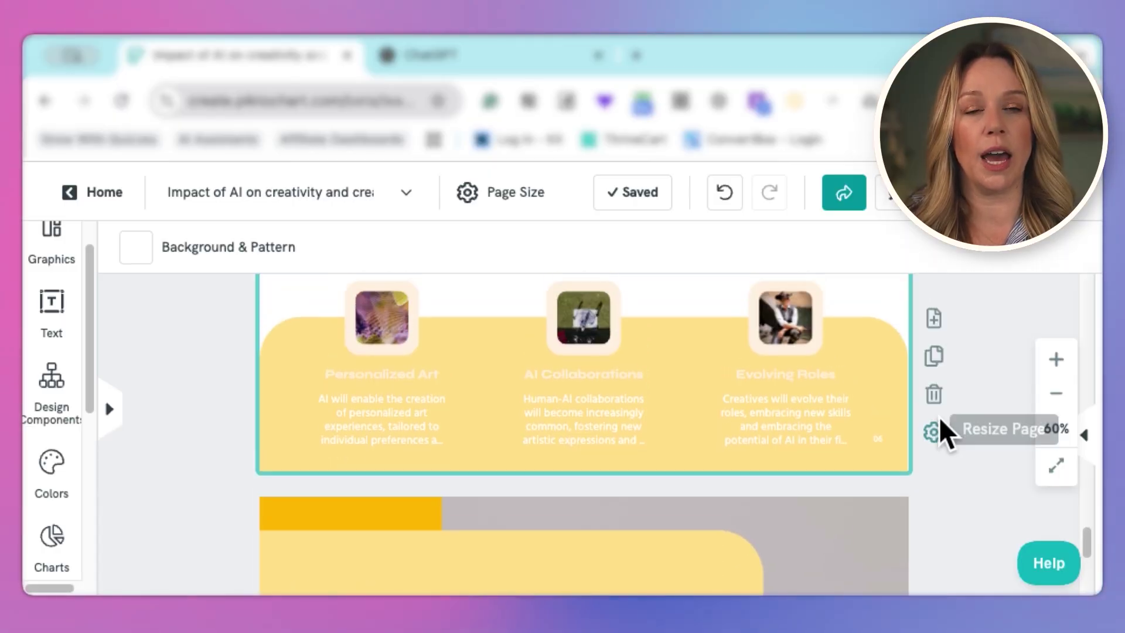
Step: Drag the first card's photo off the Future Trends cards and delete the empty image frame
scroll(442, 404, "down", 2)
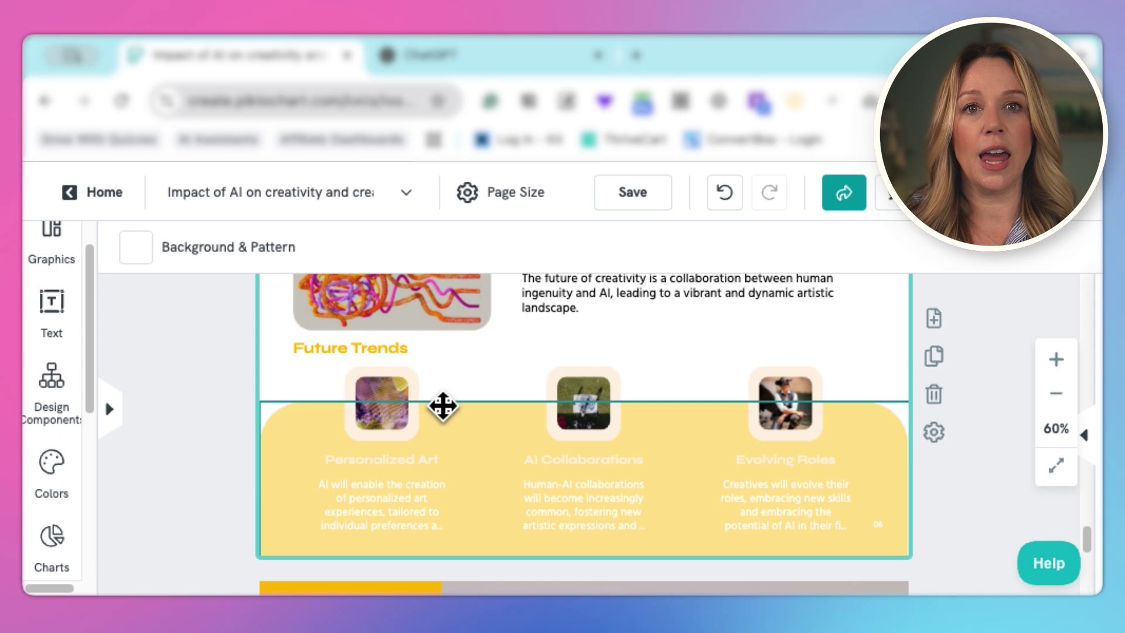
left_click(451, 414)
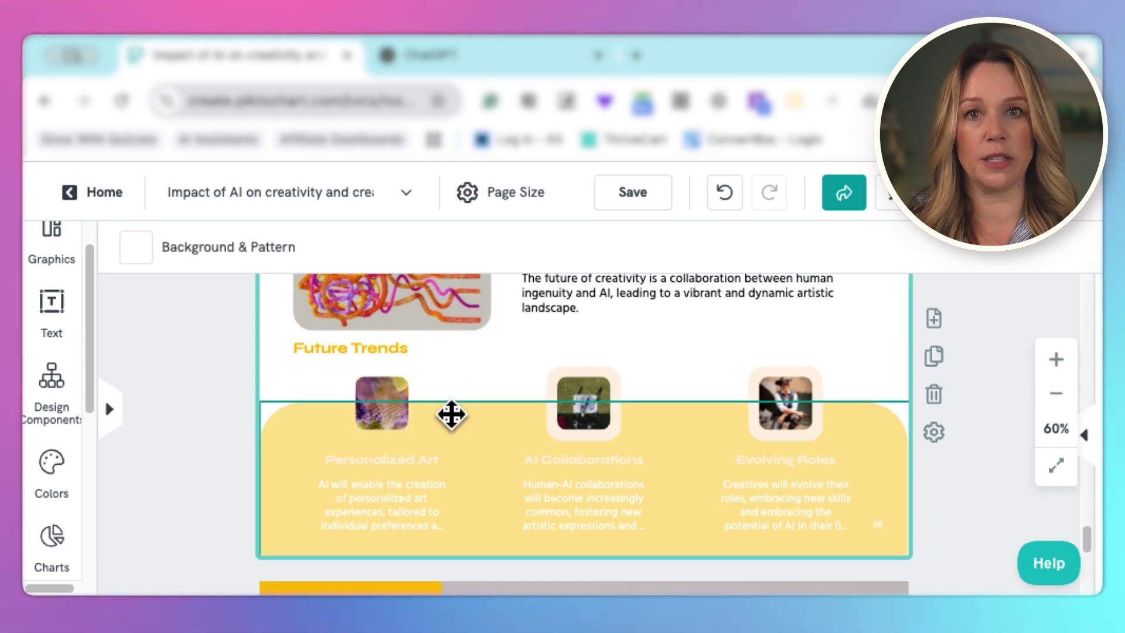
left_click(432, 409)
left_click_drag(432, 410, 798, 440)
left_click(815, 430)
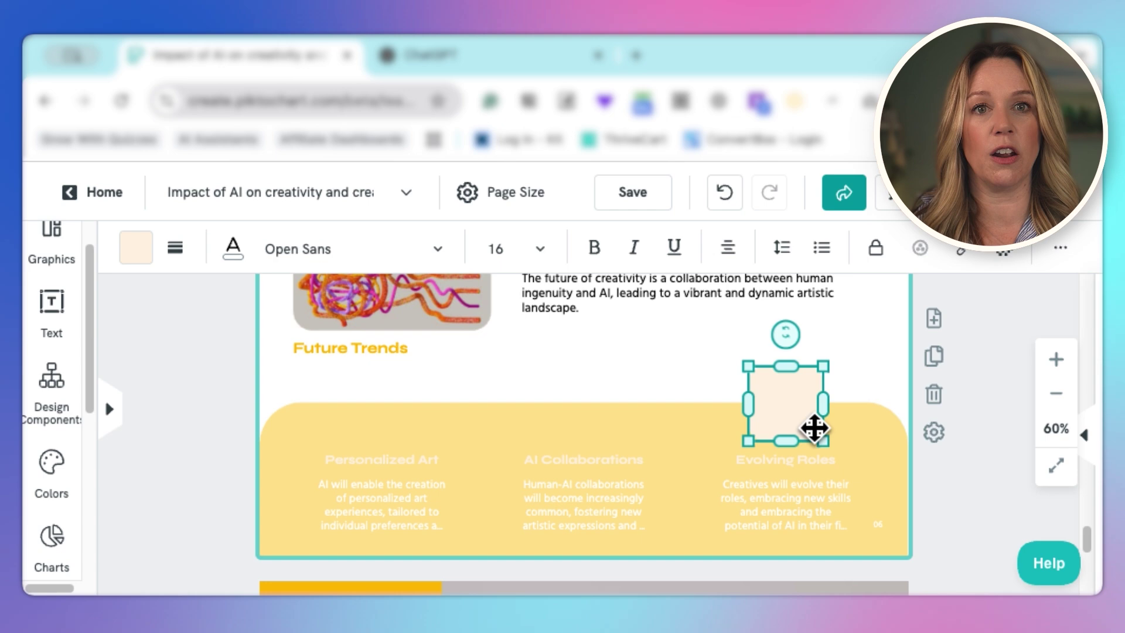
key("Delete")
left_click(452, 464)
left_click(439, 477)
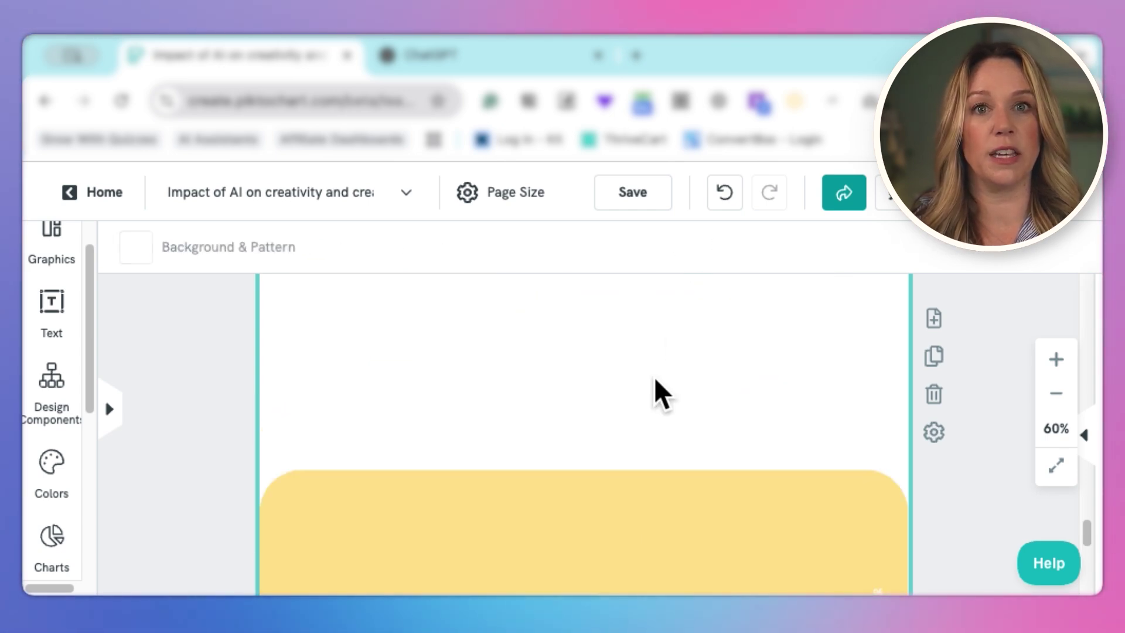
Step: Show the Design Components library beside the blank page
scroll(610, 403, "up", 1)
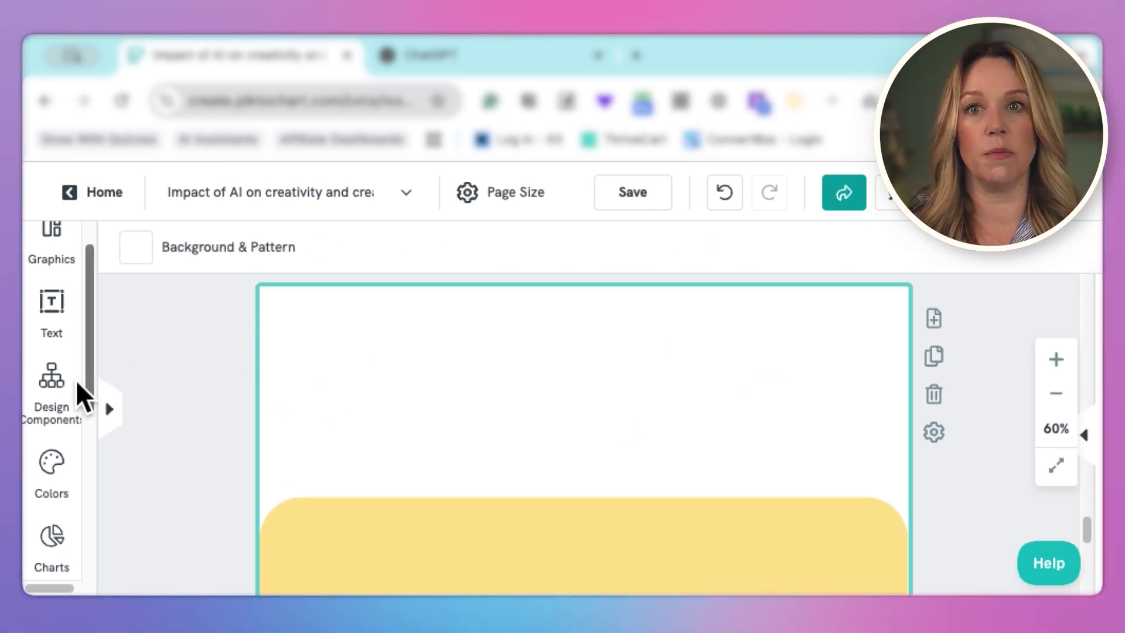
left_click(59, 386)
scroll(398, 405, "down", 3)
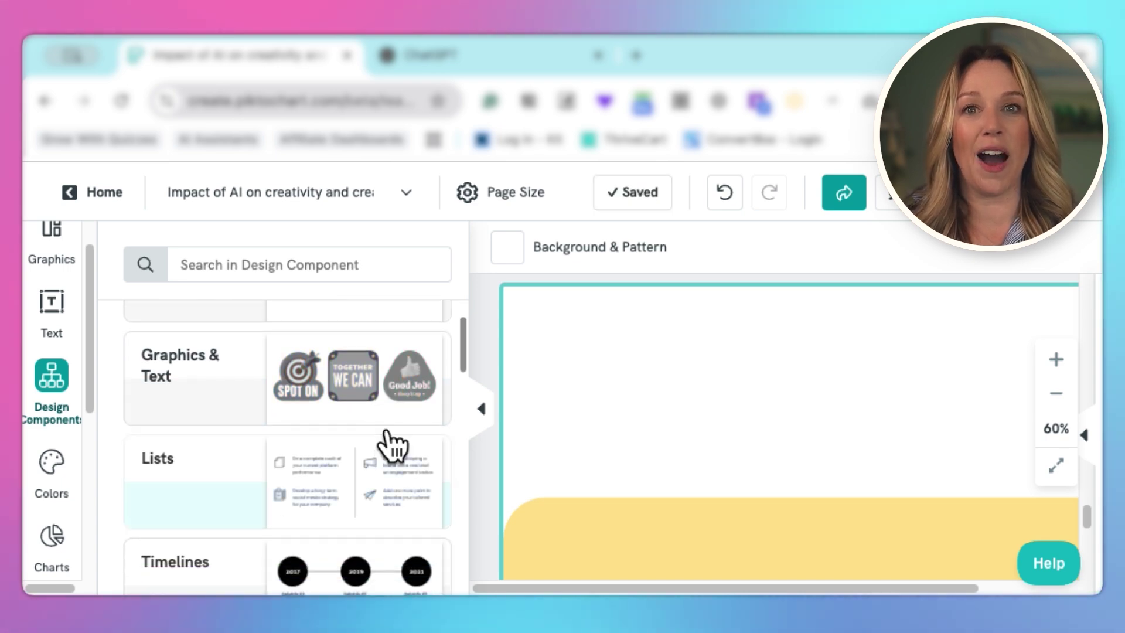
Step: Browse the Graphics & Text components, then go back to the category list
left_click(249, 374)
mouse_move(417, 417)
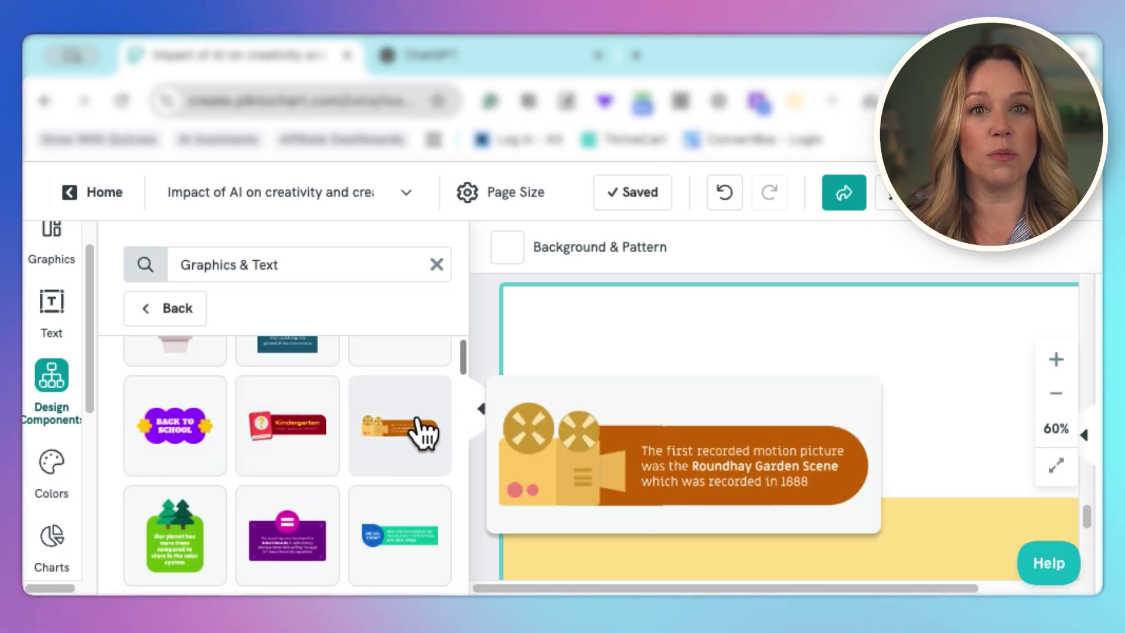
mouse_move(340, 432)
scroll(308, 490, "down", 3)
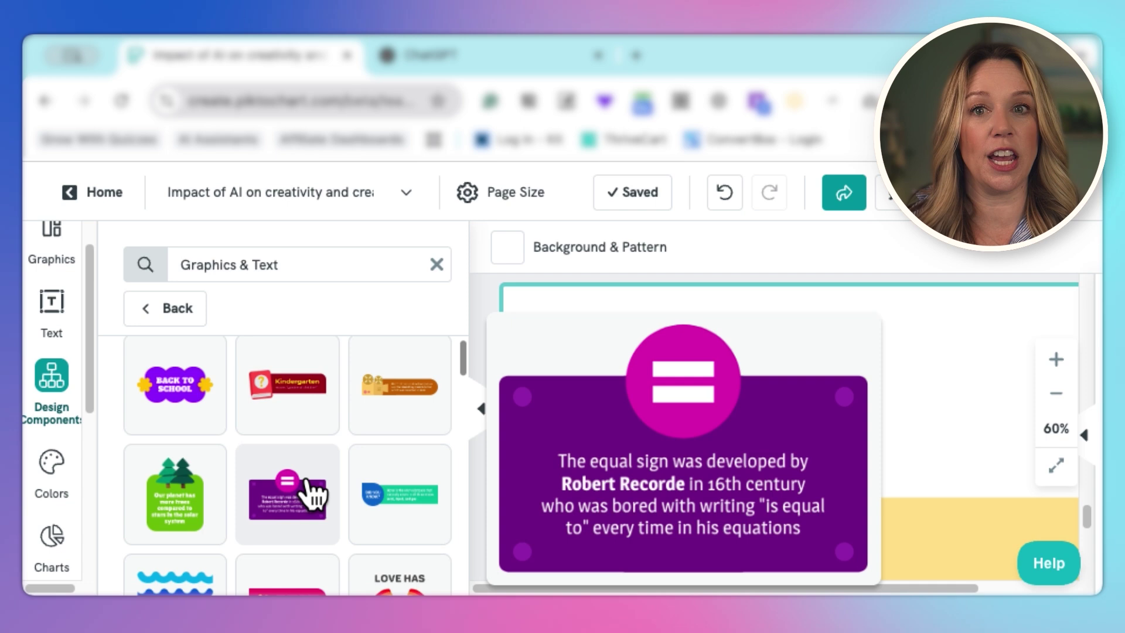
scroll(313, 490, "down", 5)
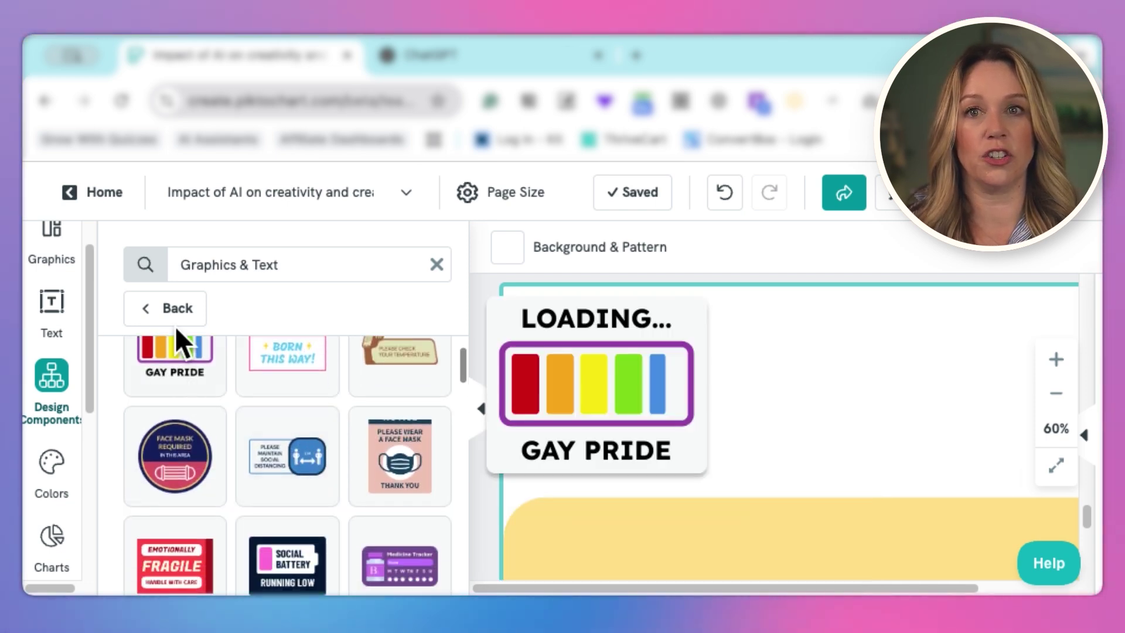
left_click(168, 306)
Step: Look through the Data & Metrics components, then return to the categories
scroll(264, 473, "down", 2)
left_click(261, 472)
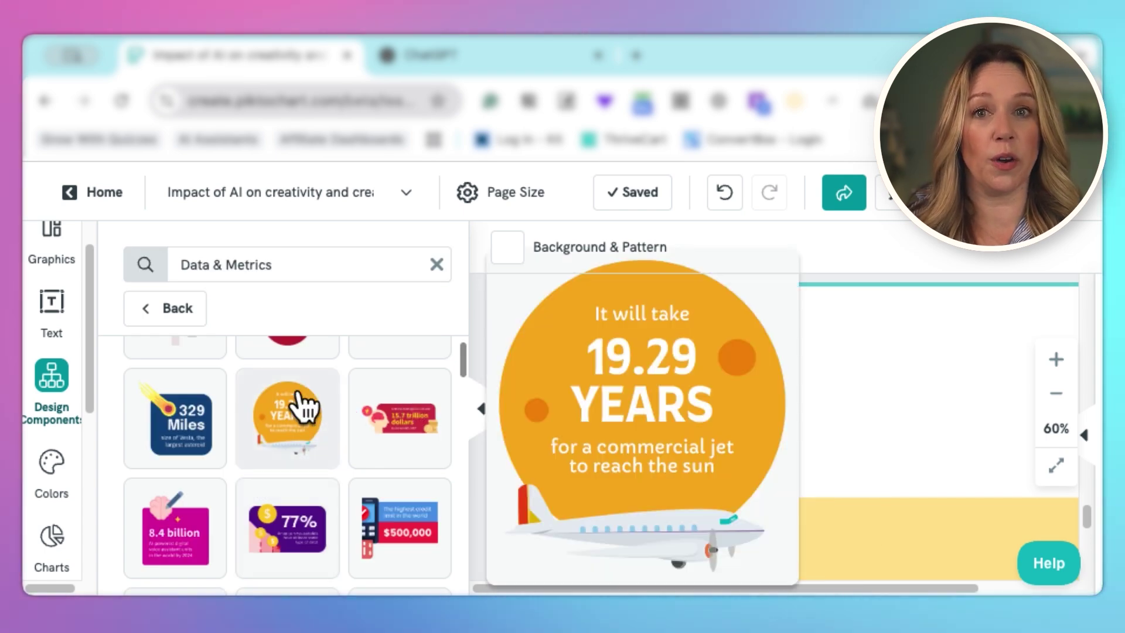
scroll(303, 407, "down", 5)
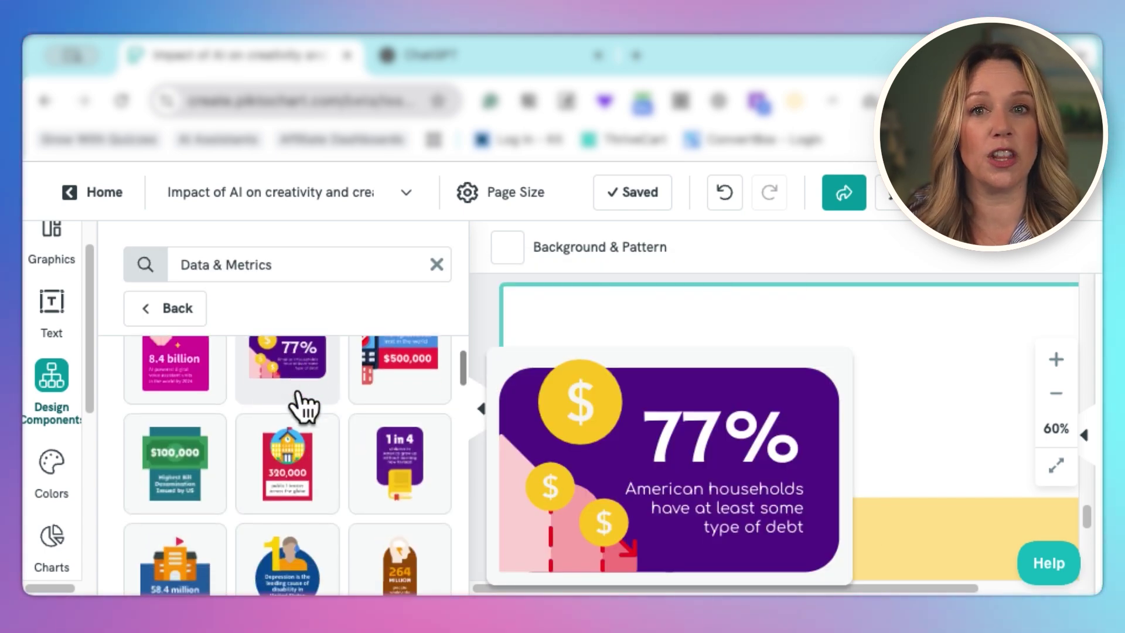
scroll(304, 406, "down", 1)
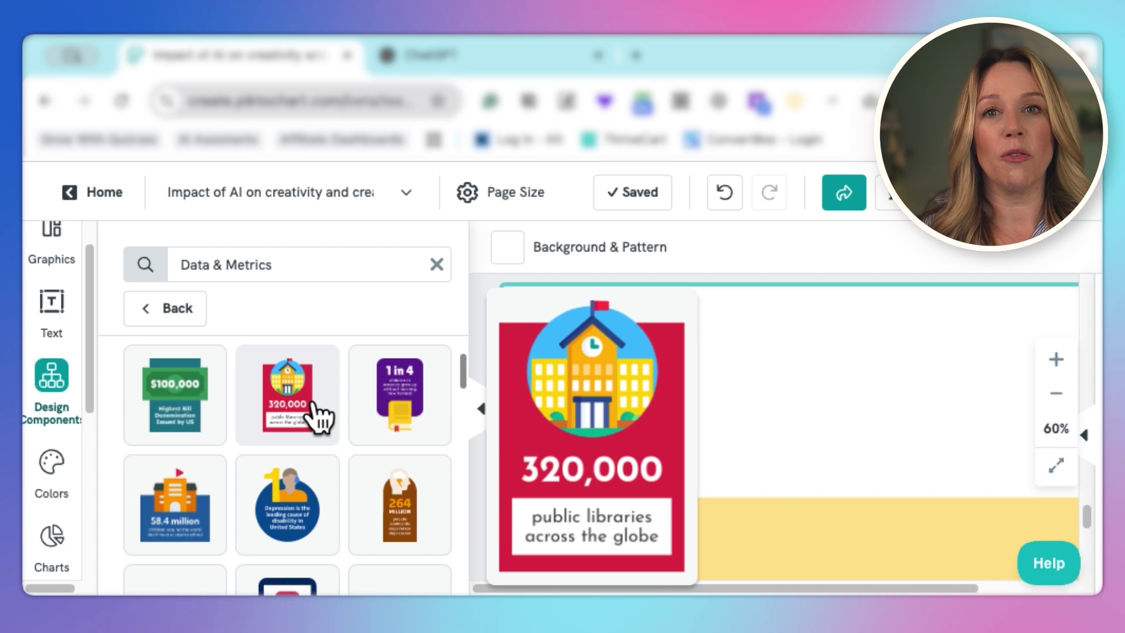
scroll(293, 445, "down", 2)
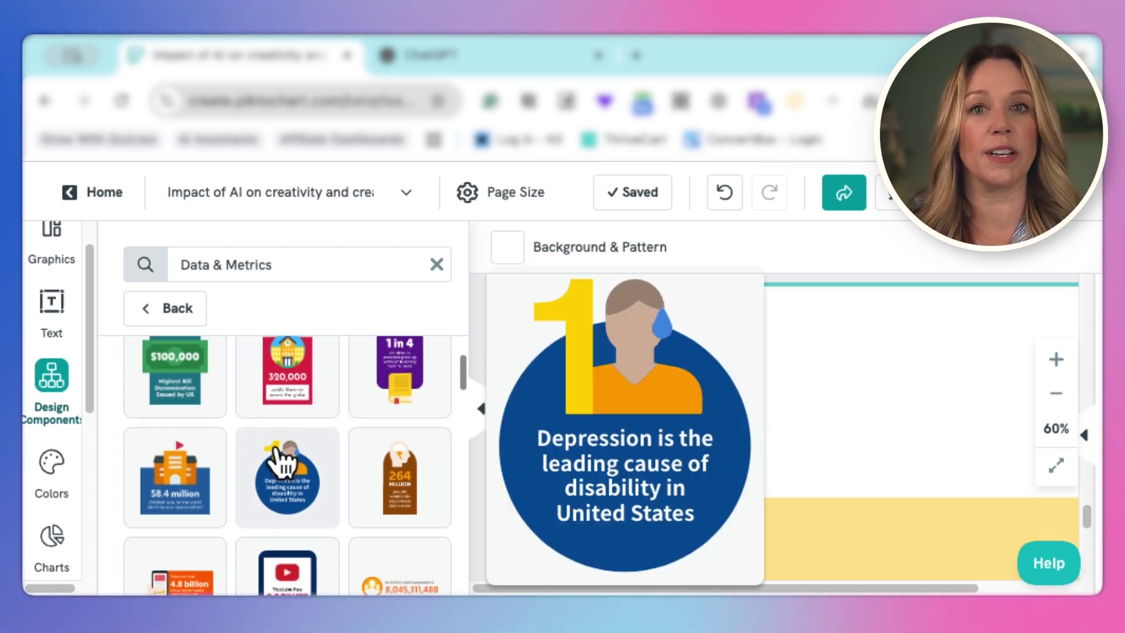
scroll(278, 422, "down", 1)
left_click(165, 308)
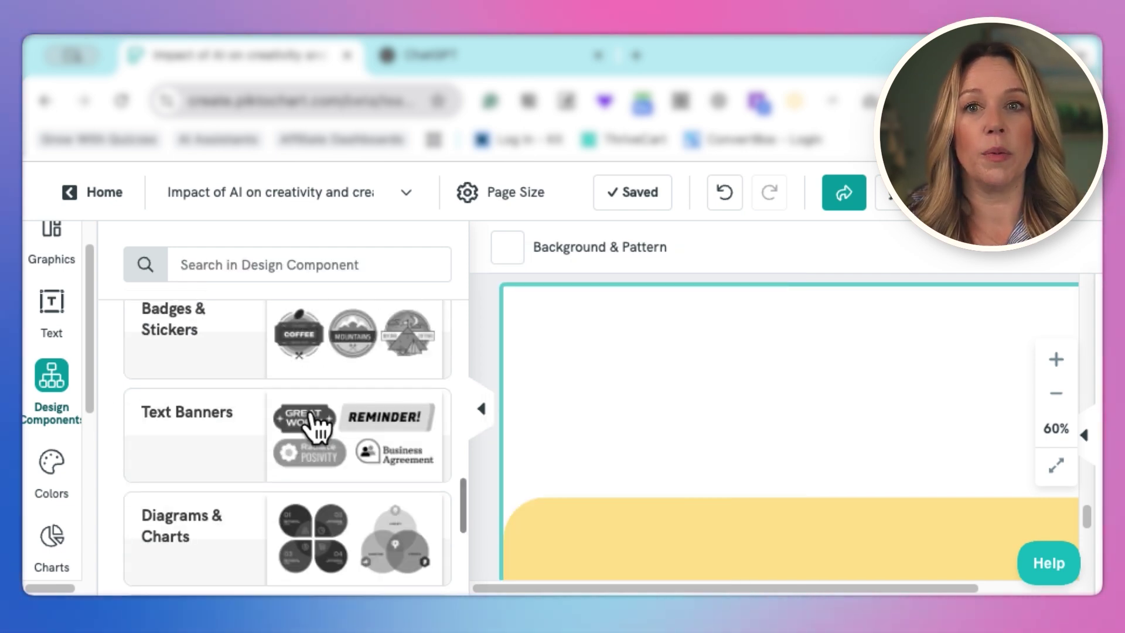
Step: Open the Diagrams & Charts collection and scroll its thumbnails
scroll(311, 419, "down", 1)
scroll(316, 427, "down", 1)
left_click(235, 442)
mouse_move(293, 448)
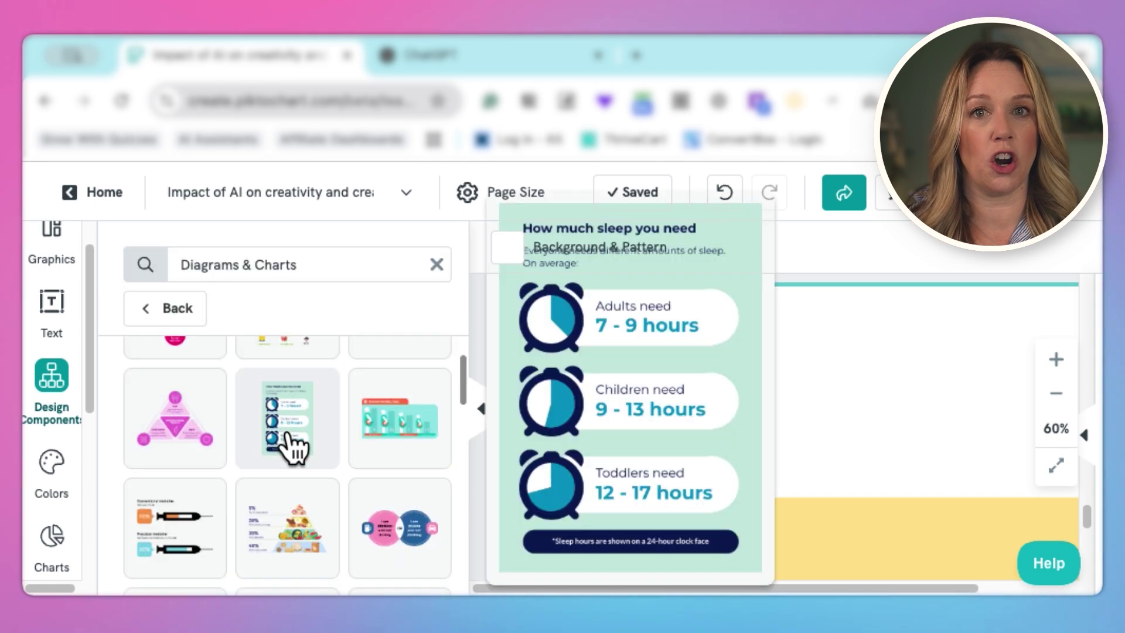
scroll(316, 439, "down", 5)
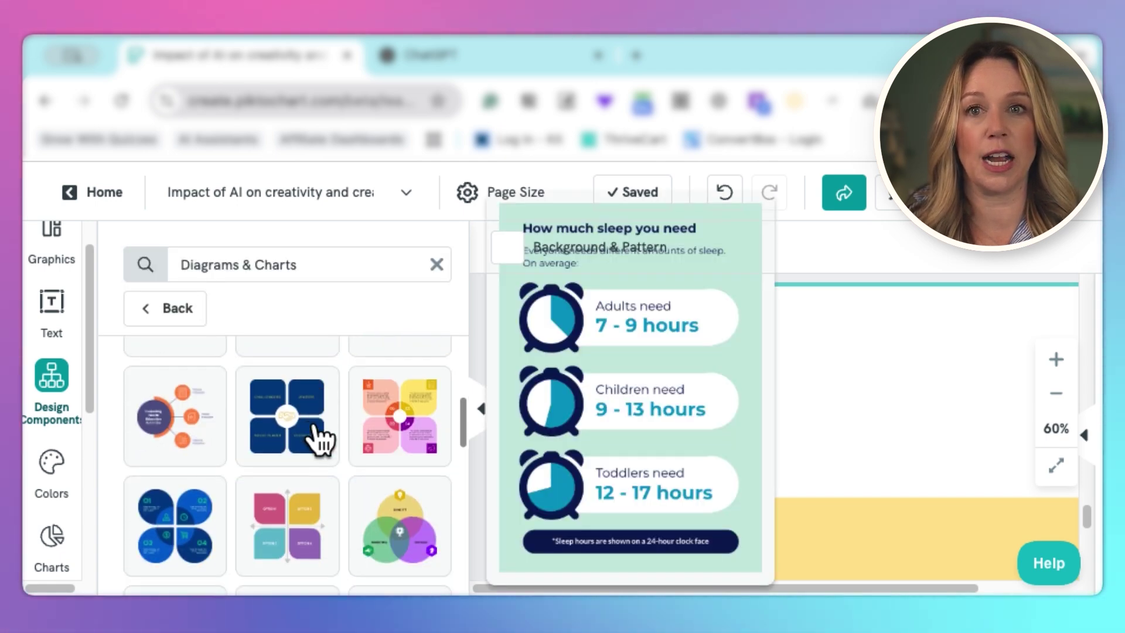
Step: Add the two-circle Venn diagram and delete its handshake icon from the overlap
left_click(174, 519)
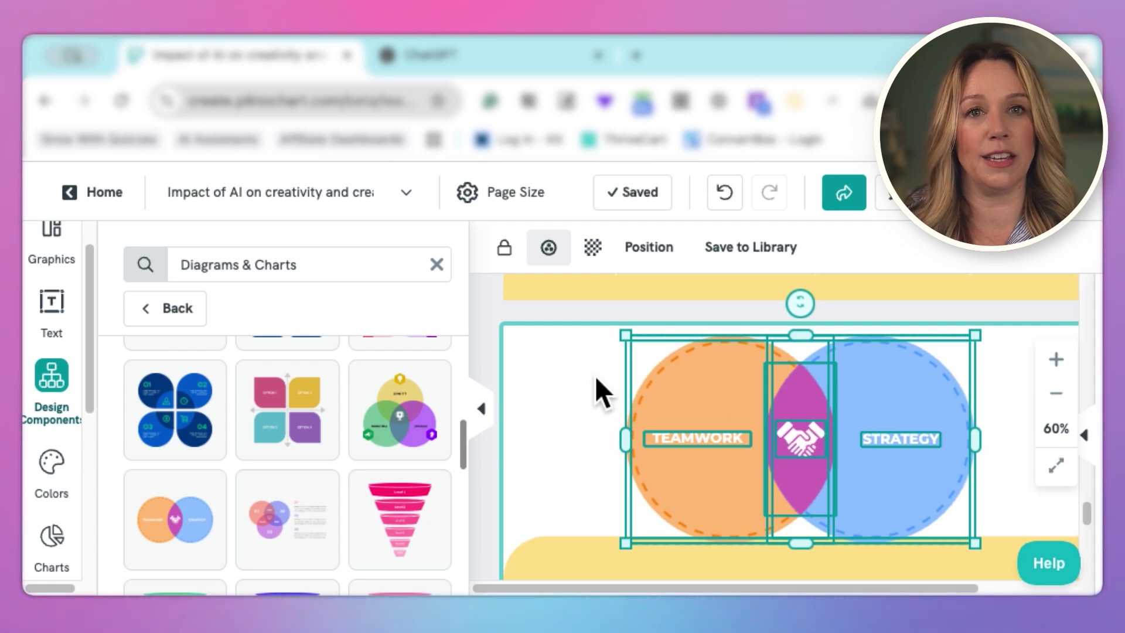
left_click(617, 377)
left_click(793, 381)
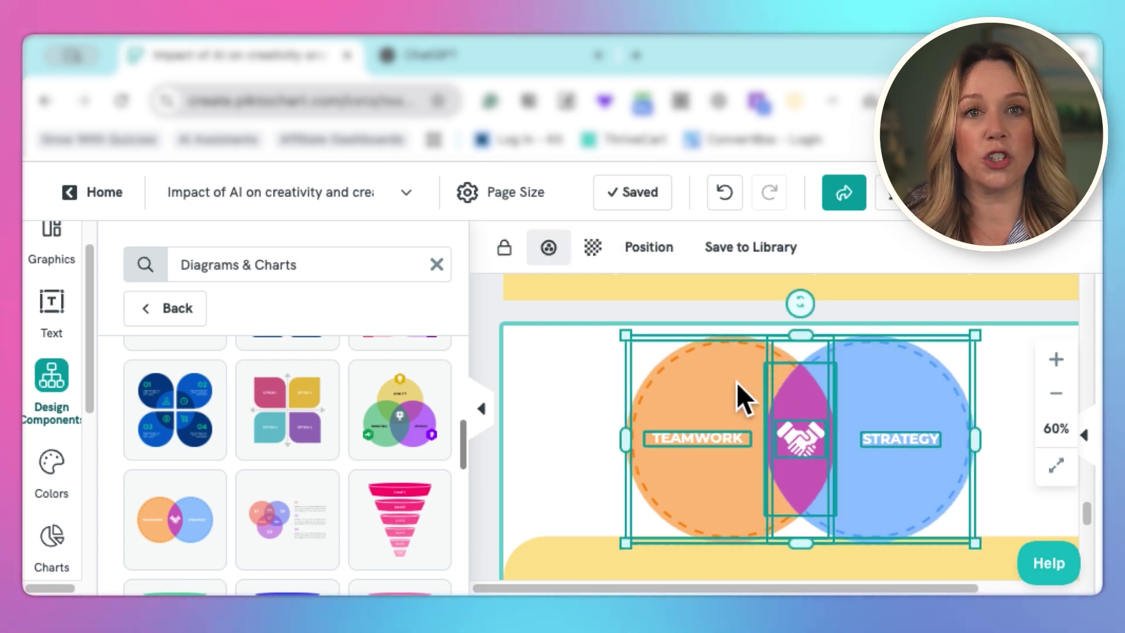
left_click(697, 433)
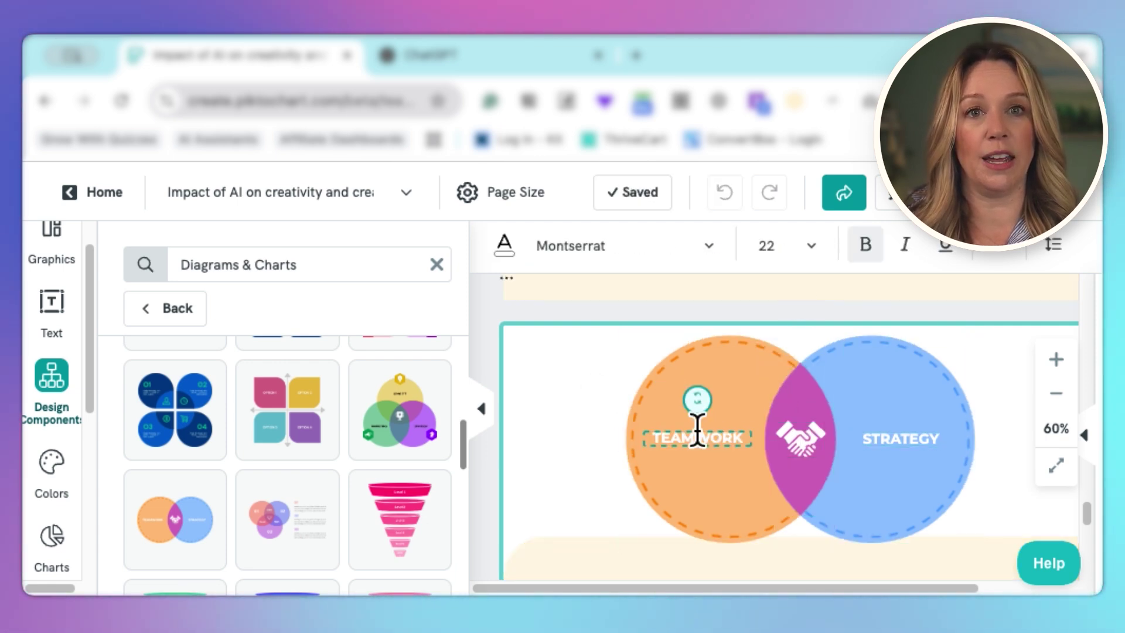
left_click(737, 348)
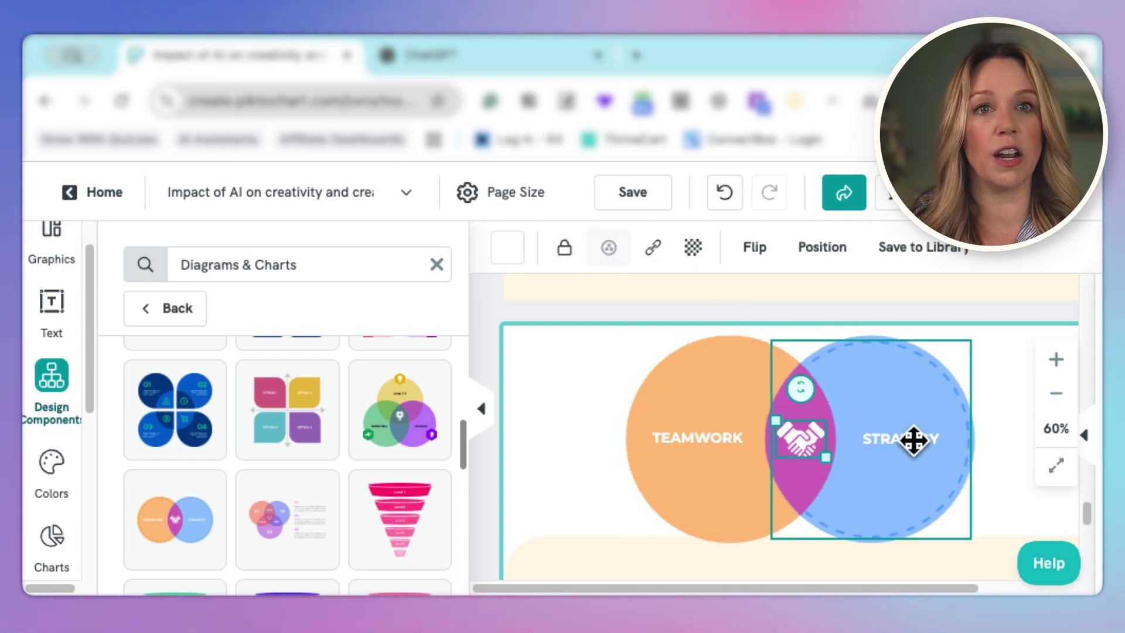
key("Delete")
Step: Recolour the orange circle yellow and the blue circle light yellow
left_click(937, 364)
left_click(668, 391)
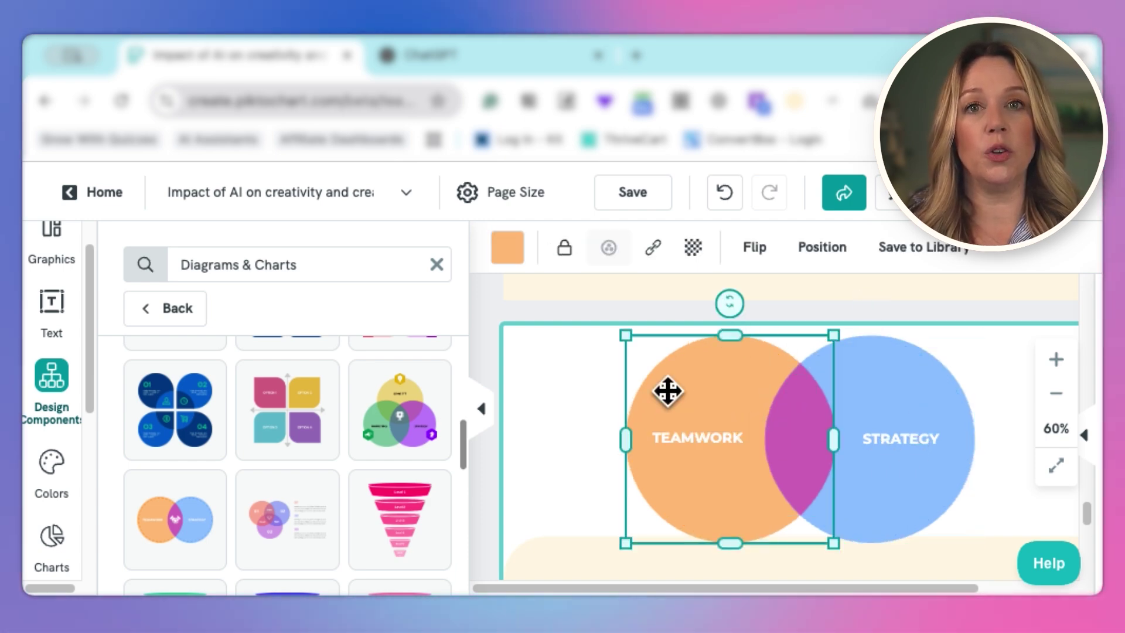
left_click(509, 243)
left_click(606, 402)
left_click(902, 381)
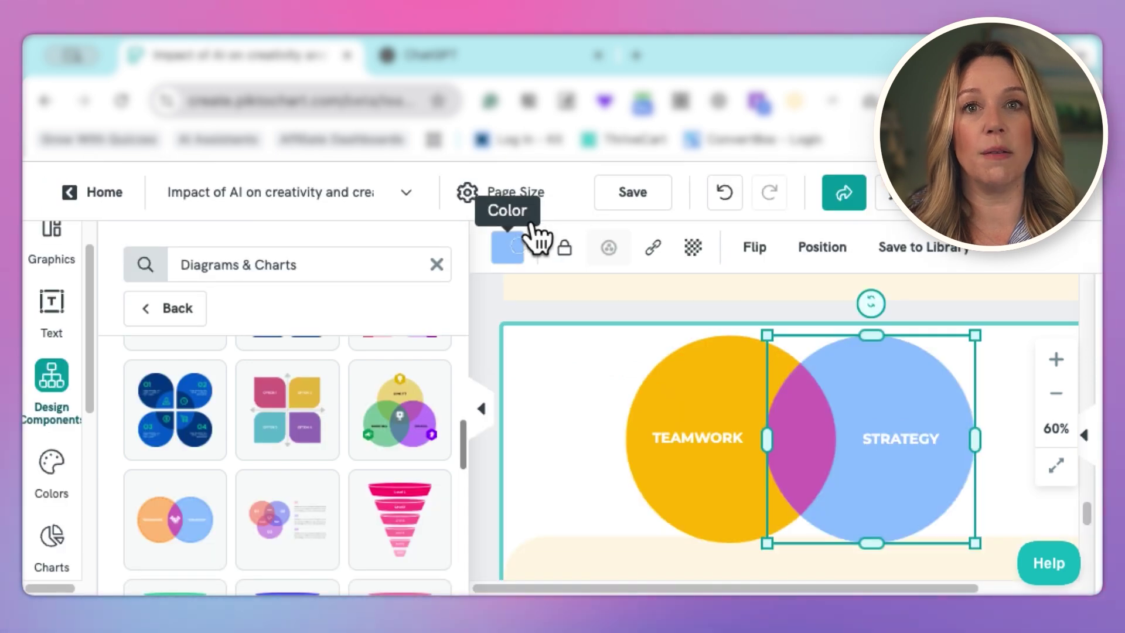
left_click(508, 247)
left_click(654, 395)
left_click(826, 375)
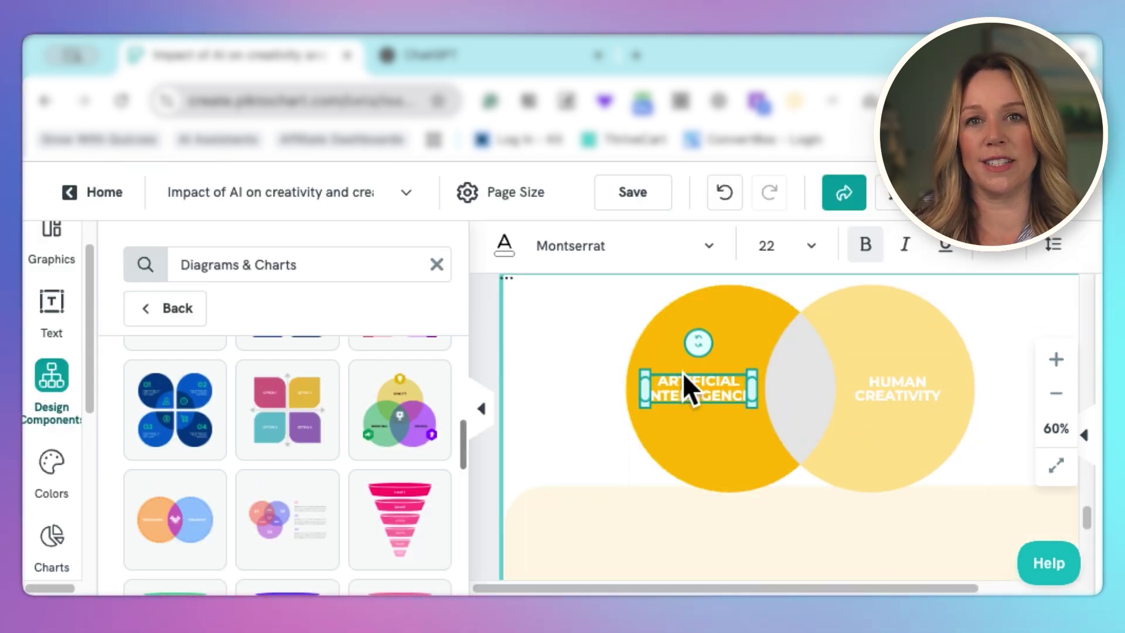
left_click(586, 379)
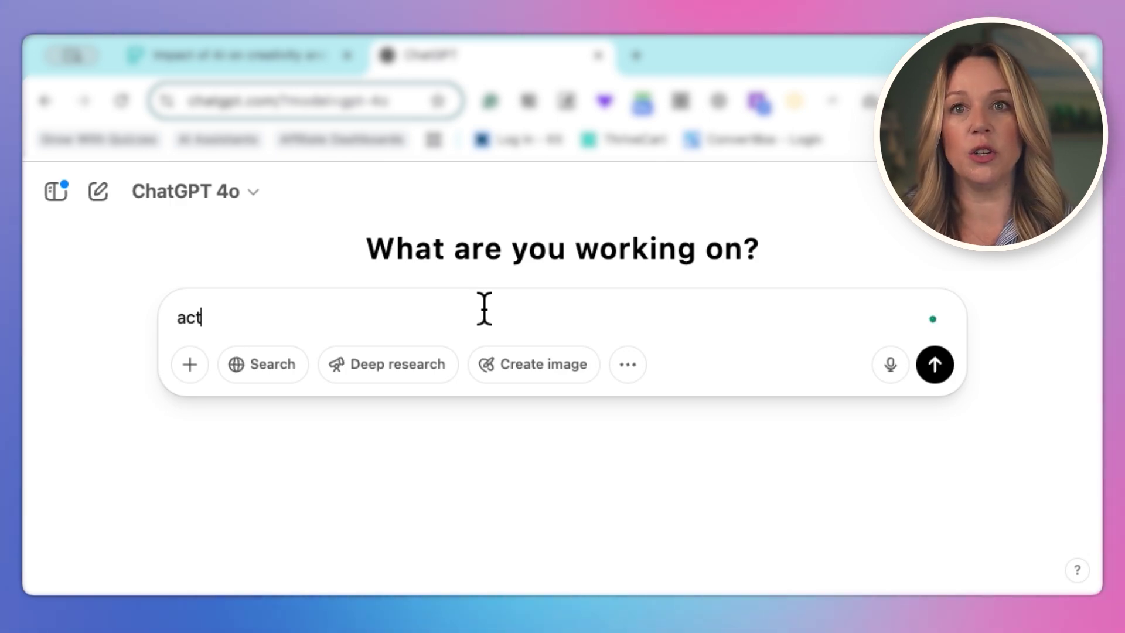
Step: Ask ChatGPT for McKinsey-style labels for the human creativity and AI overlap, and read the answer
type("as a nc")
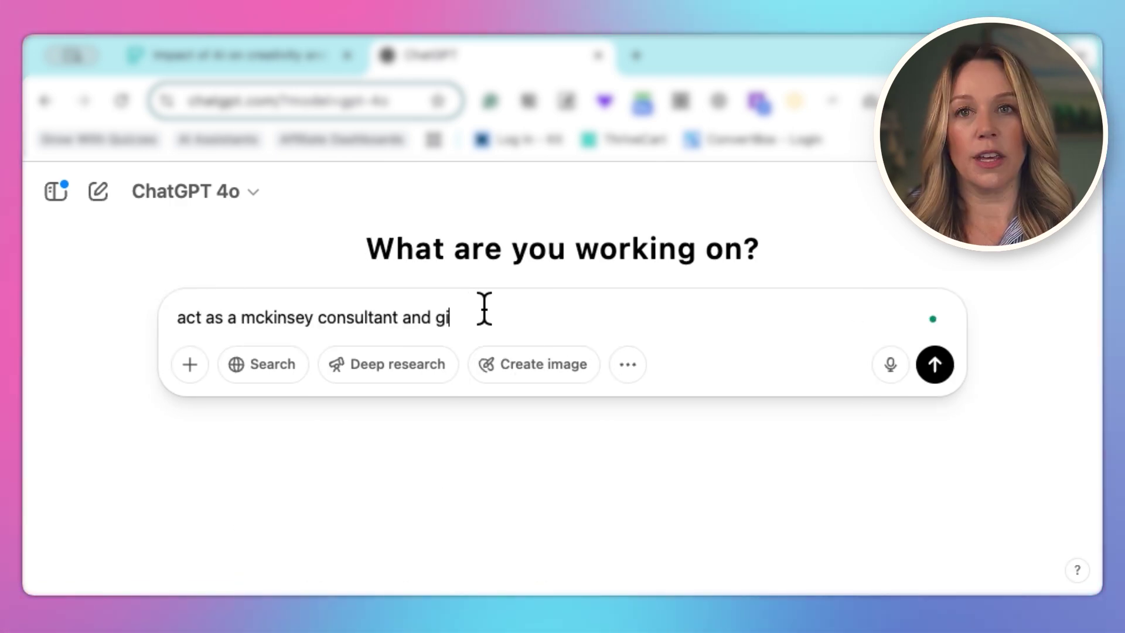
type(" the ")
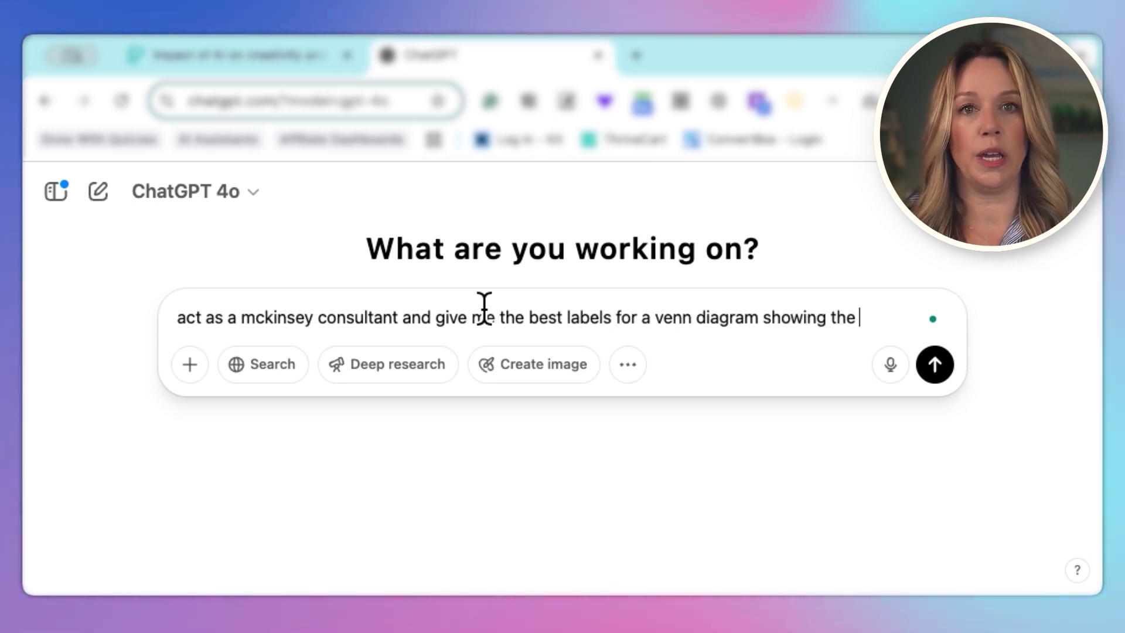
type("overlap of")
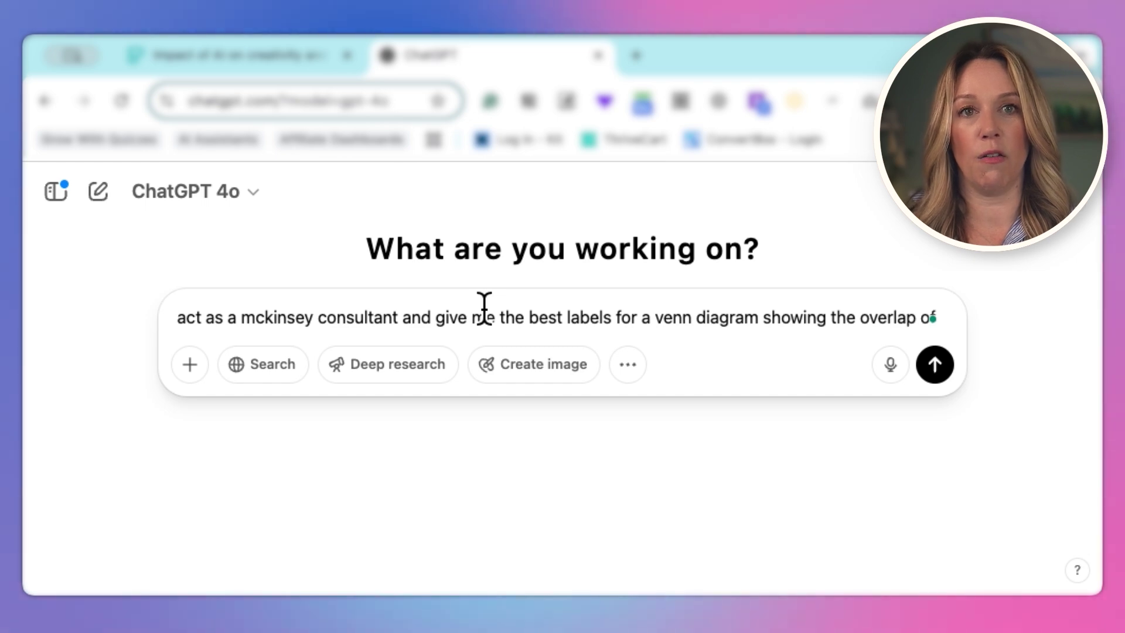
type(" human creativity and")
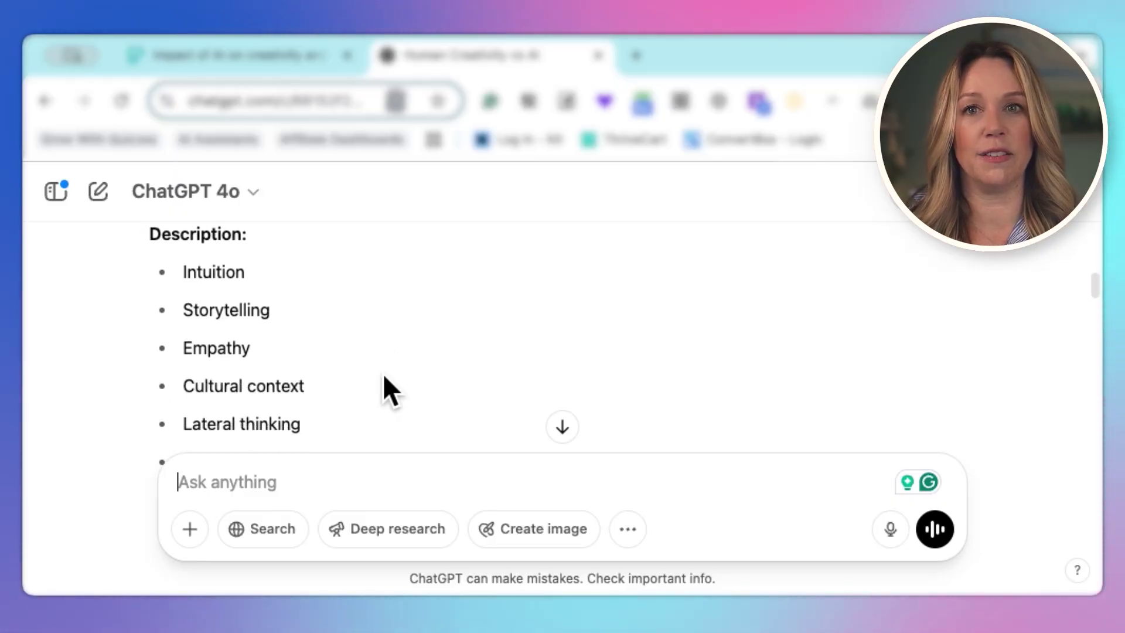
scroll(384, 376, "down", 10)
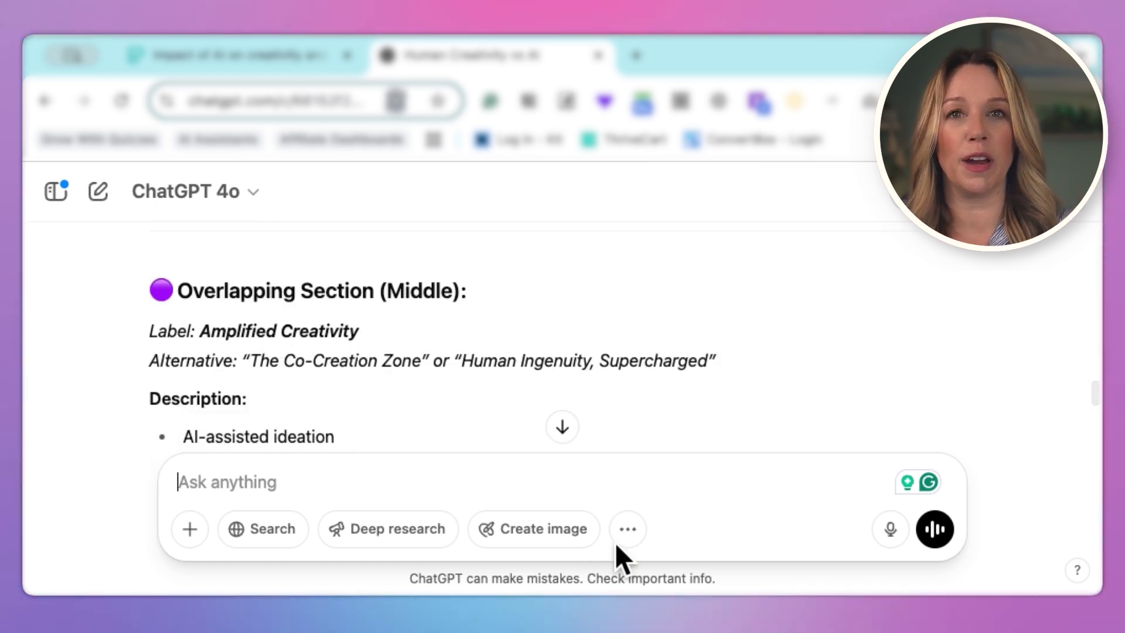
Step: Paste 'Amplified Creativity' as a rotated, shrunk overlap label and delete the yellow band below
left_click(264, 44)
left_click(782, 427)
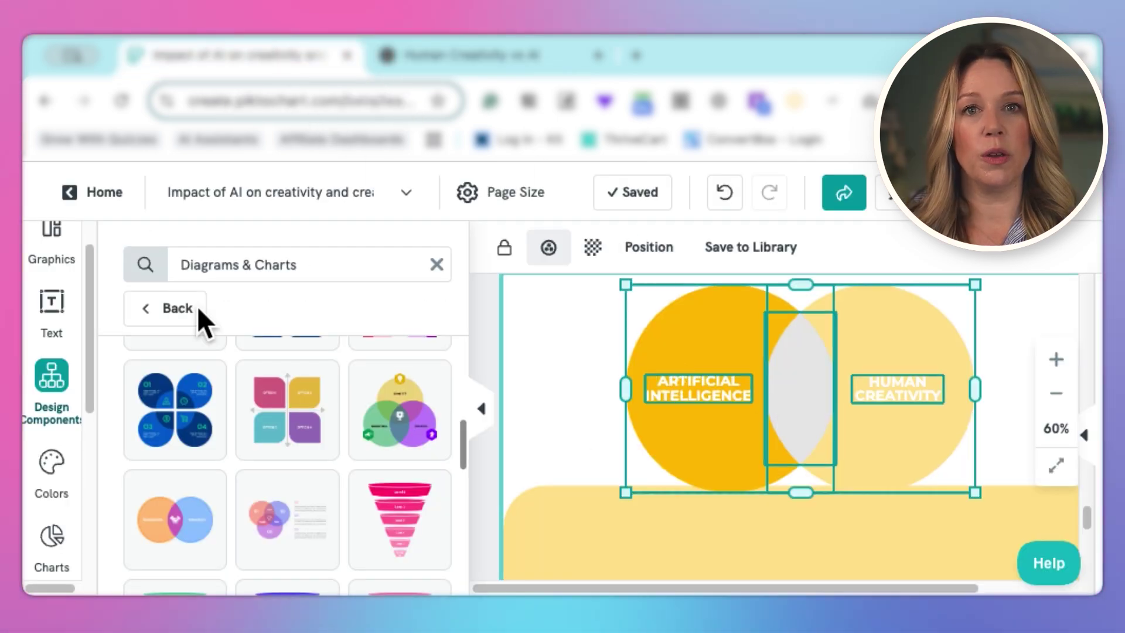
left_click(52, 299)
key("ctrl+v")
left_click_drag(774, 296, 823, 357)
left_click_drag(790, 300, 793, 324)
left_click(623, 402)
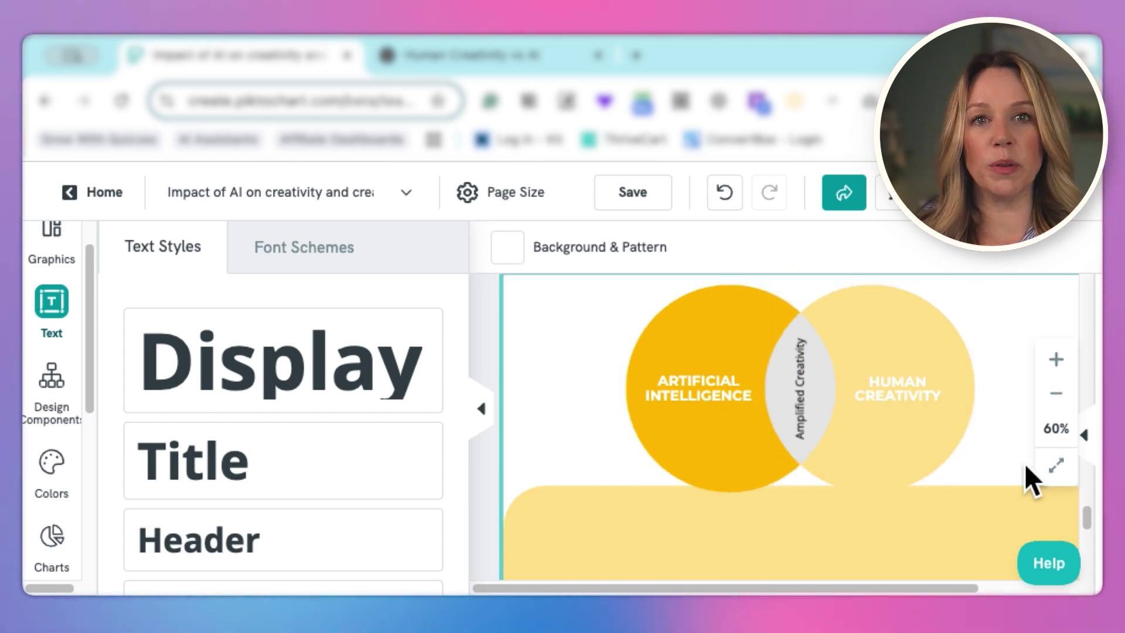
key("Delete")
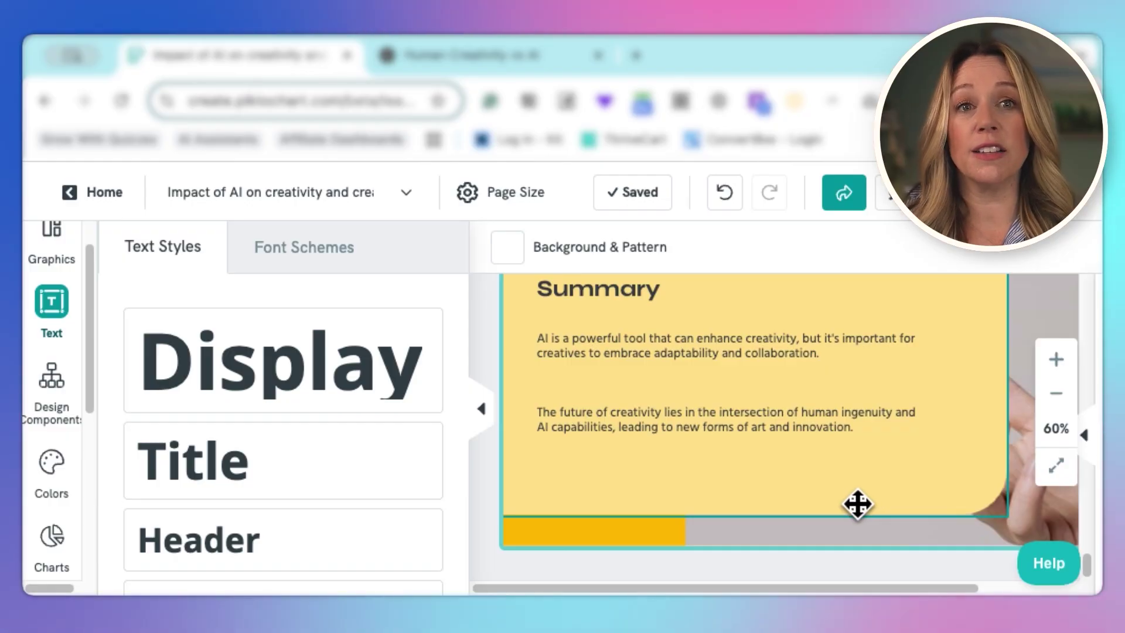
Step: Hide the text styles panel and scroll through the finished slides
scroll(861, 498, "up", 3)
scroll(862, 497, "down", 2)
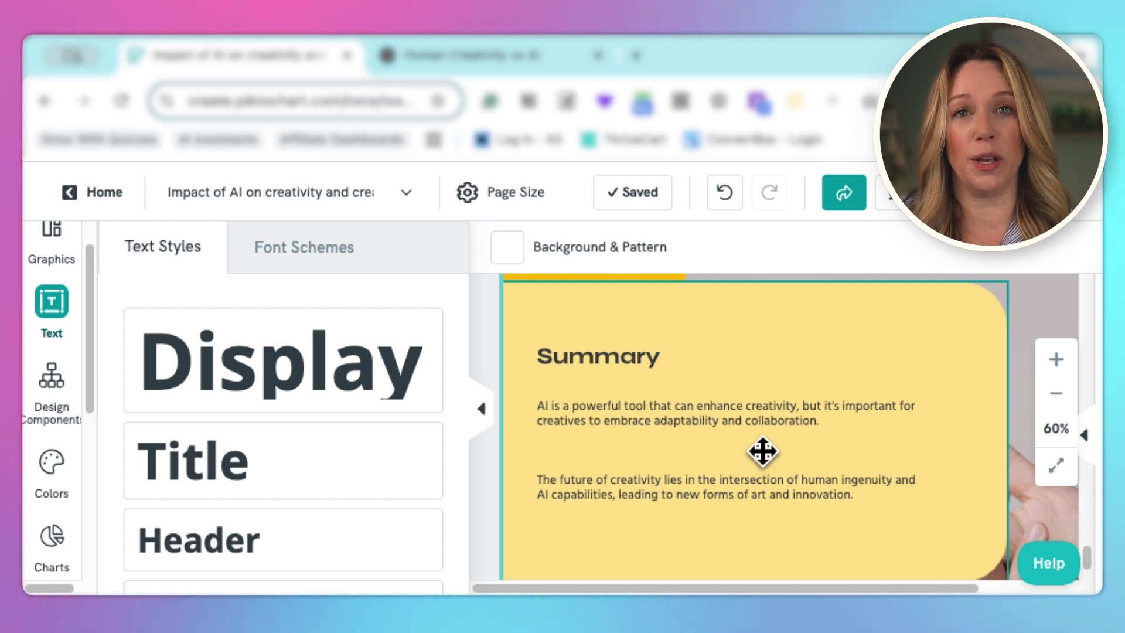
left_click(481, 408)
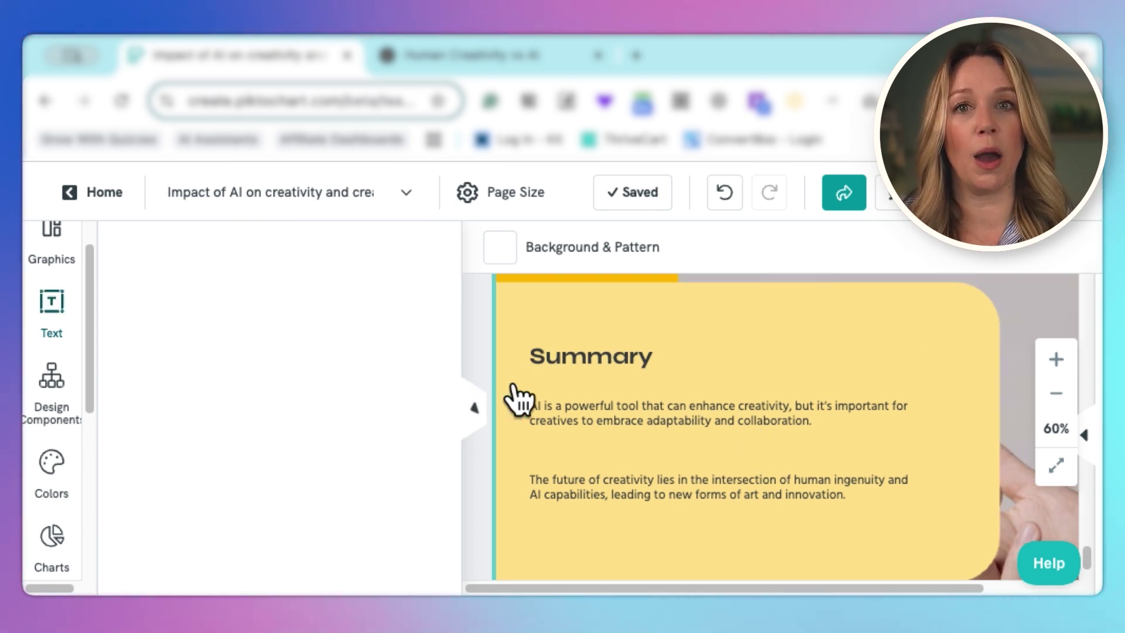
scroll(797, 422, "up", 10)
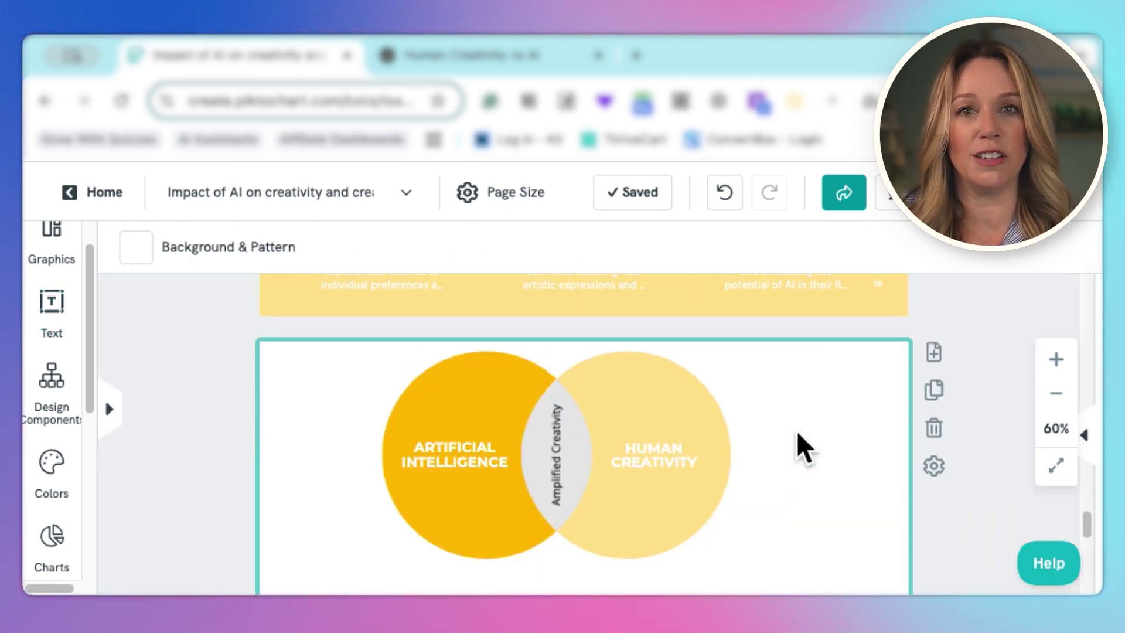
scroll(838, 469, "up", 10)
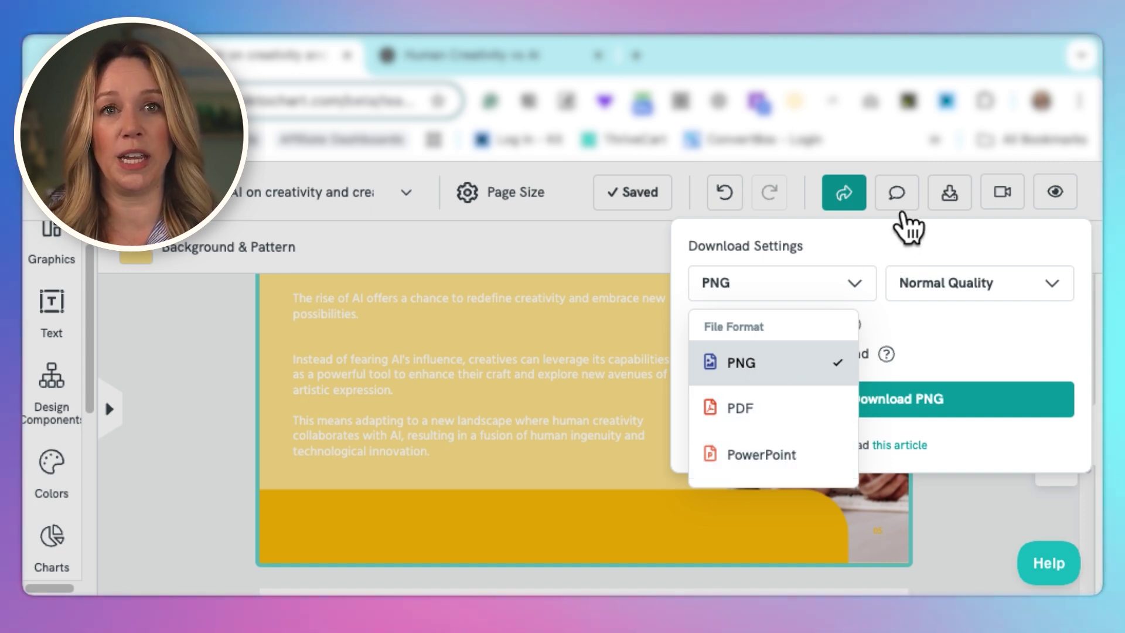
Step: Keep PNG at Normal Quality as the download file format
left_click(888, 375)
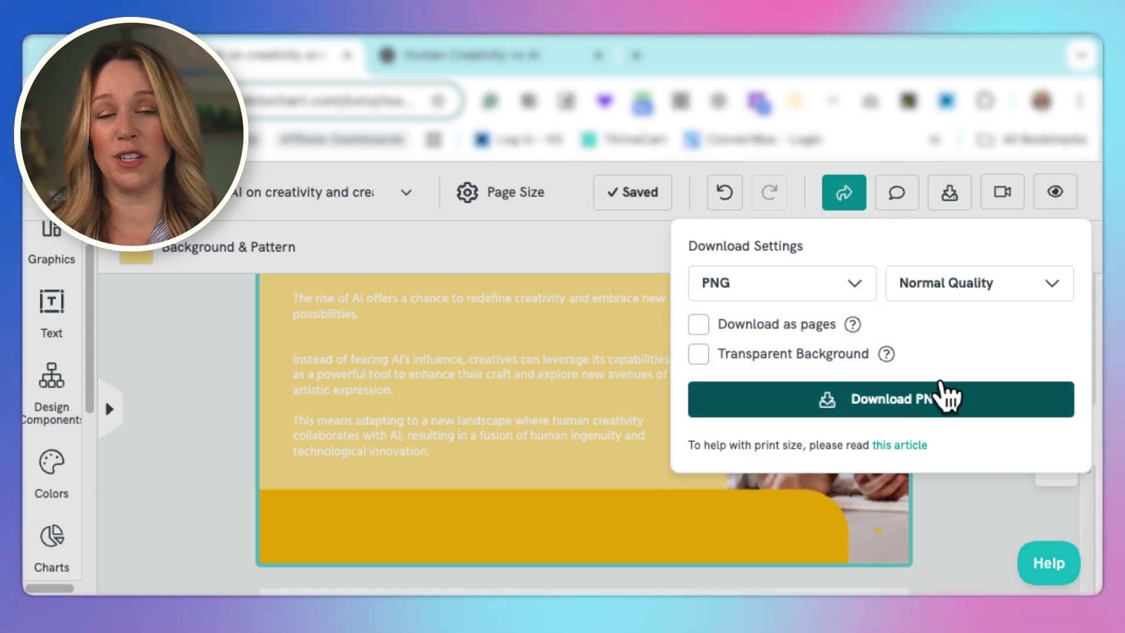